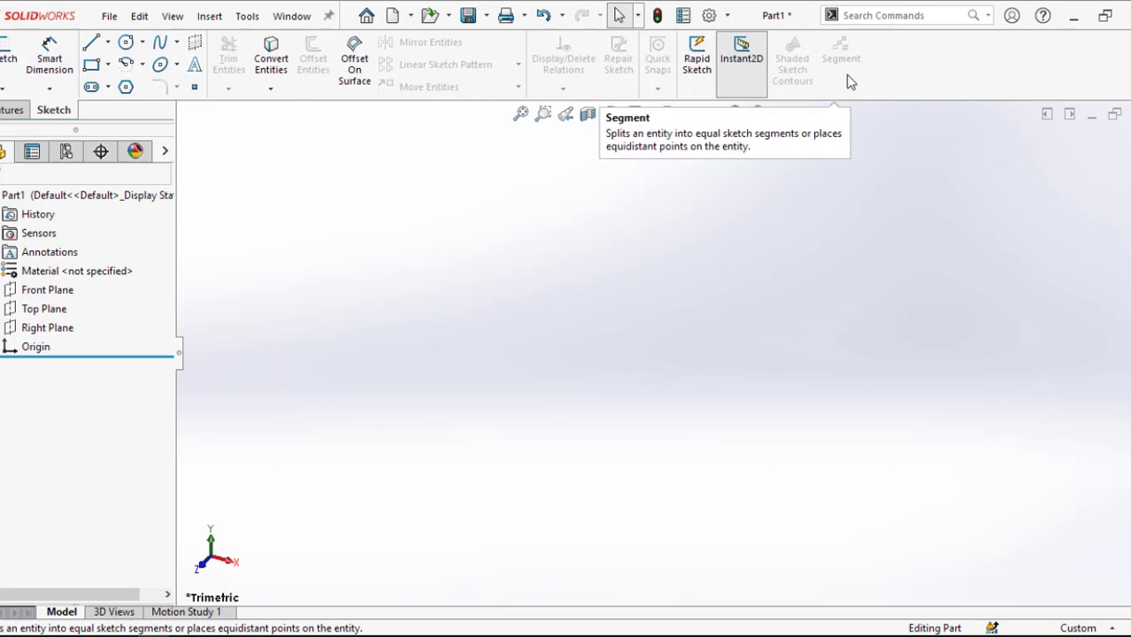
Open Customize and show the Sketch category on the Commands tab
left_click(730, 20)
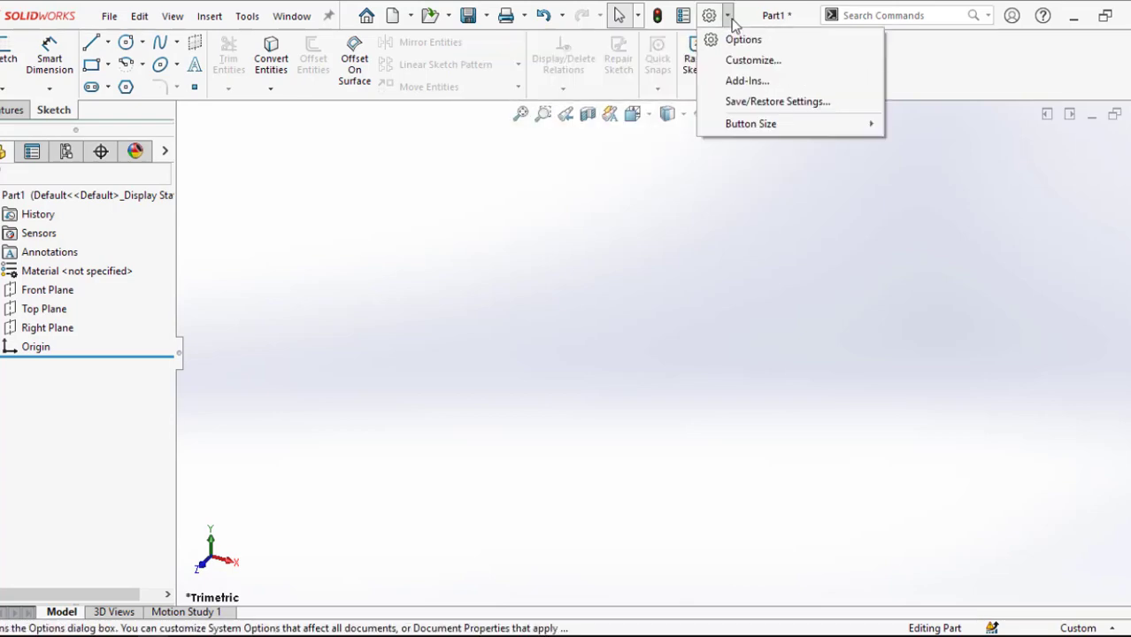
left_click(748, 60)
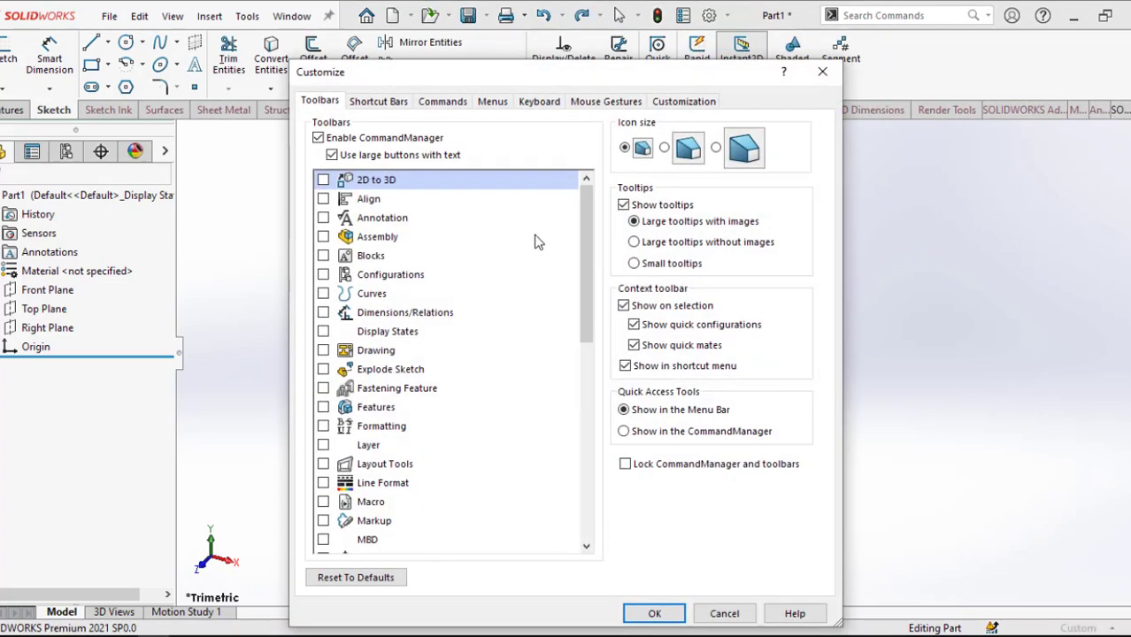
left_click(442, 102)
left_click(330, 232)
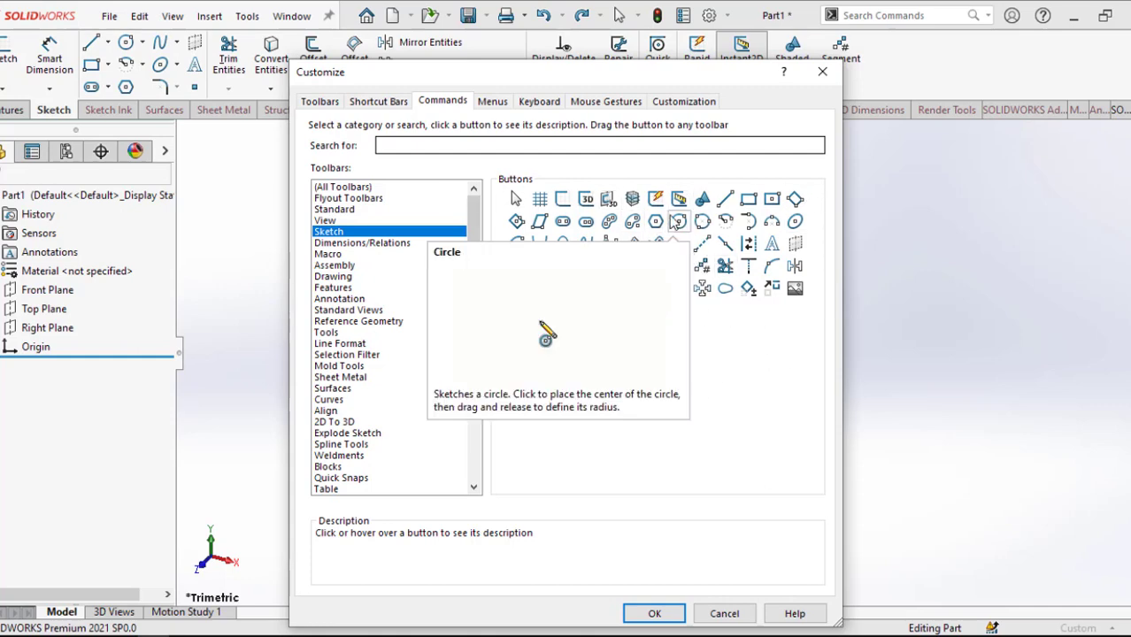
Add the Instant2D button to the Sketch toolbar, remove the duplicate copy, and close Customize
left_click_drag(680, 201, 911, 77)
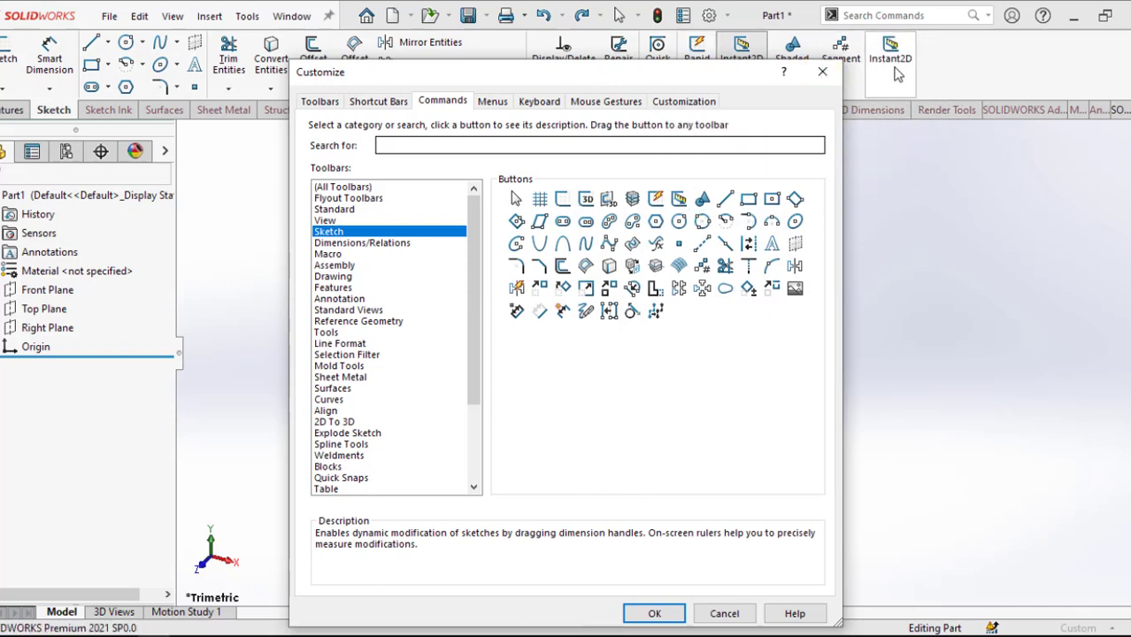
left_click_drag(889, 77, 897, 117)
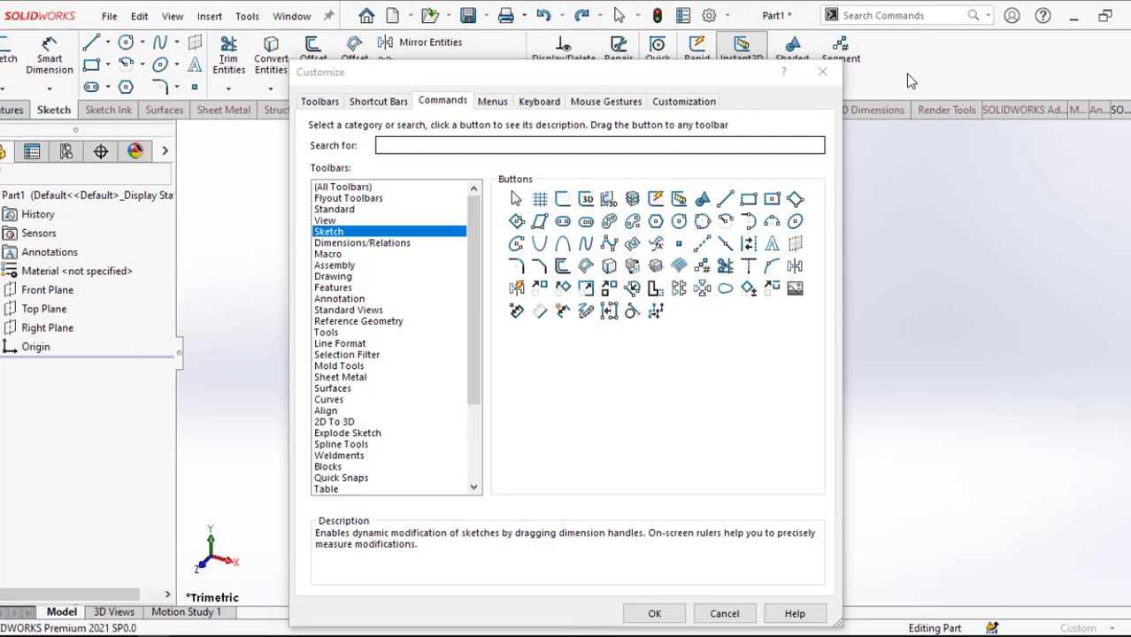
mouse_move(888, 56)
left_mouse_down()
mouse_move(699, 84)
mouse_move(625, 212)
left_mouse_up()
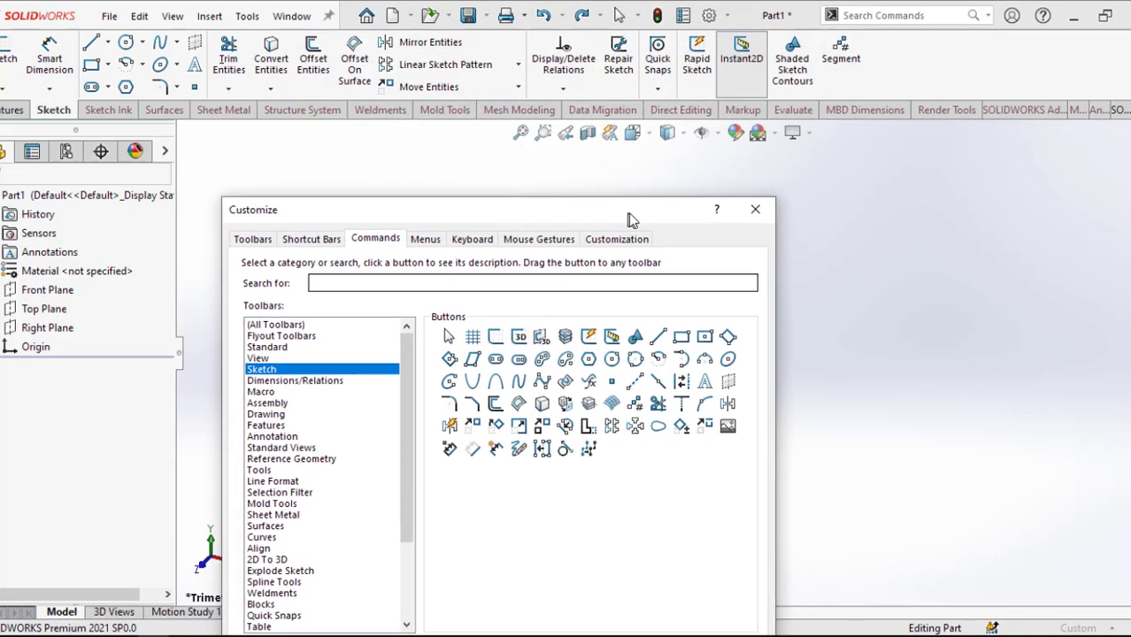
left_click(611, 340)
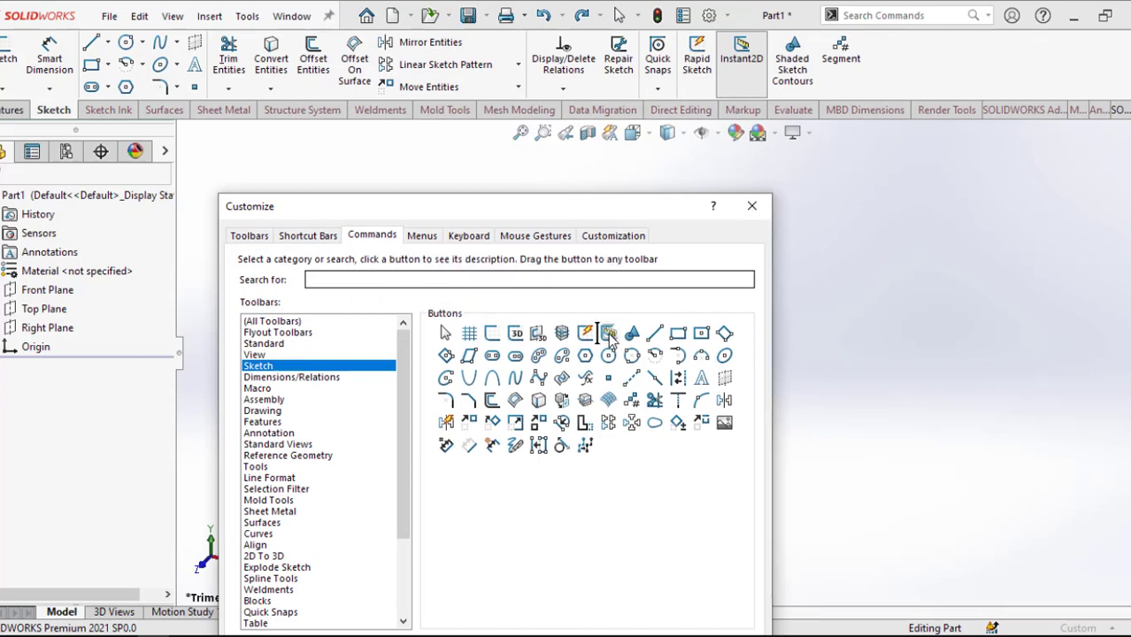
left_click_drag(608, 334, 881, 75)
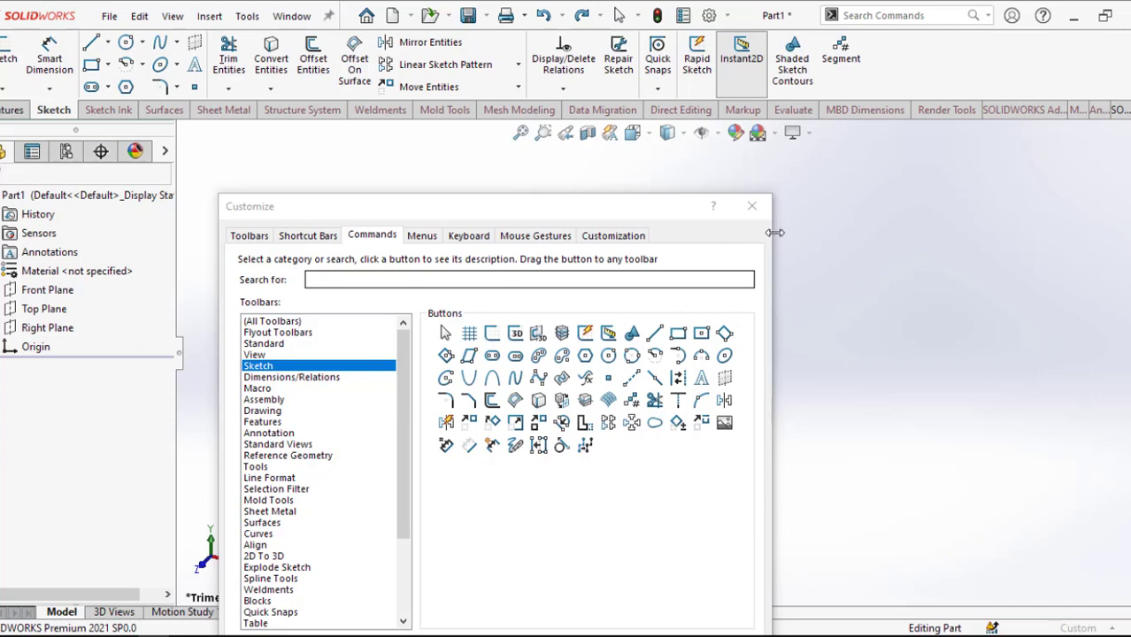
left_click(752, 206)
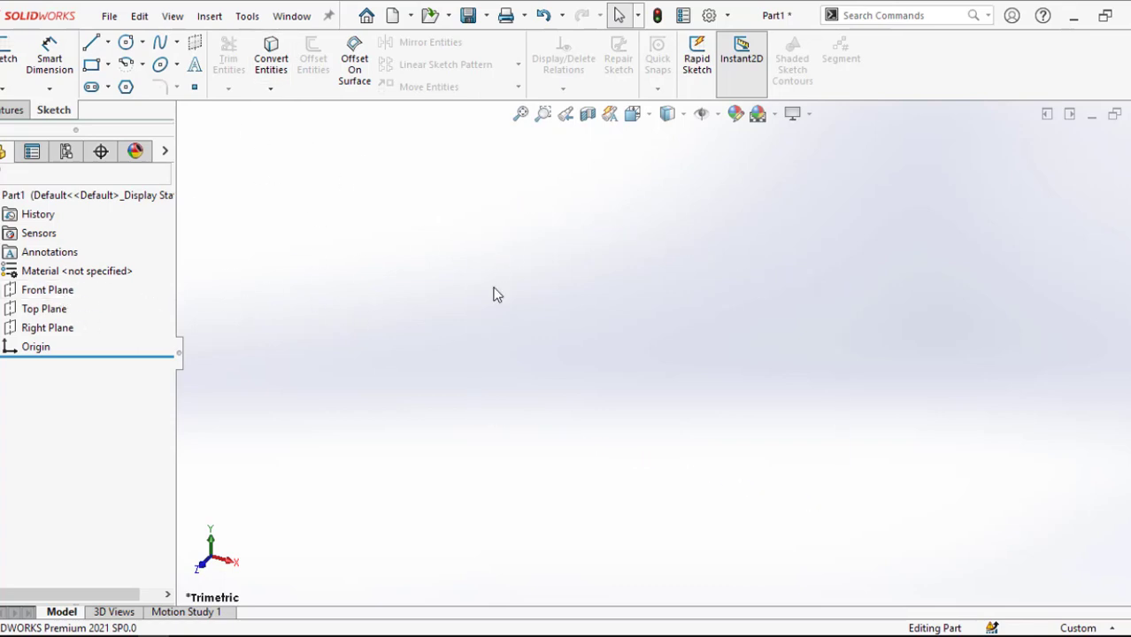
Sketch a corner rectangle on the Front Plane from the origin up to the right
left_click(46, 291)
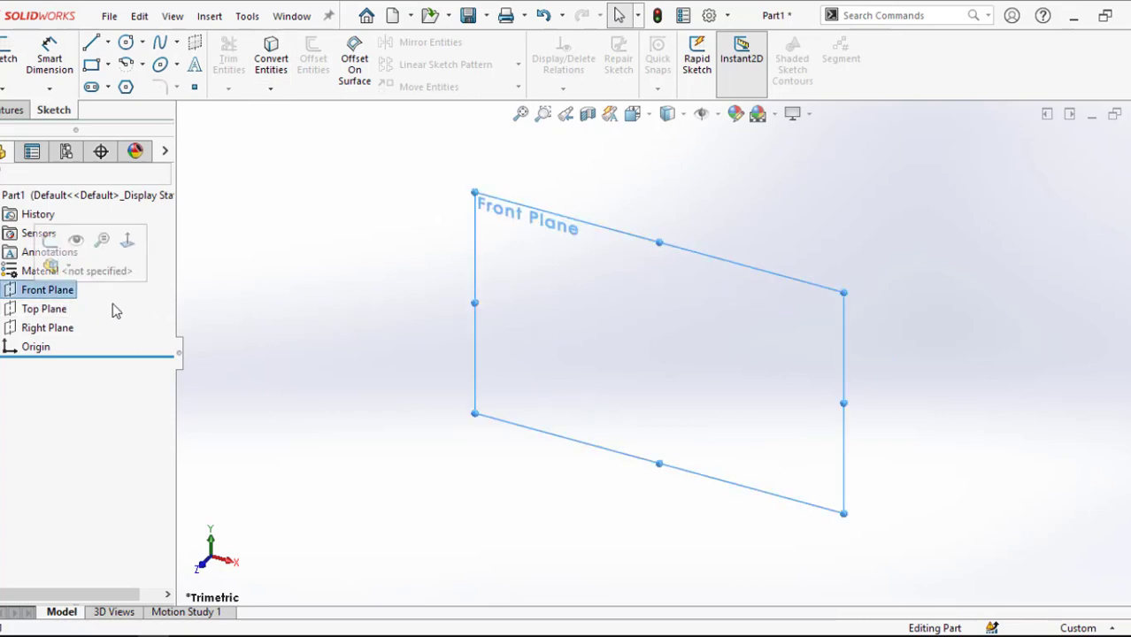
left_click(51, 241)
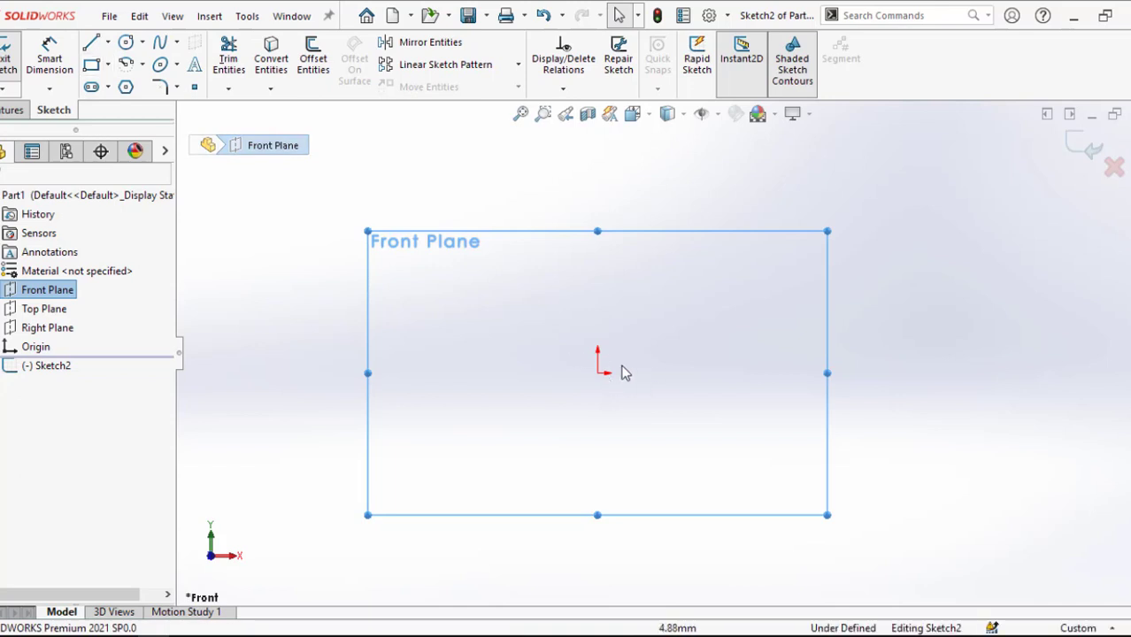
left_click(92, 64)
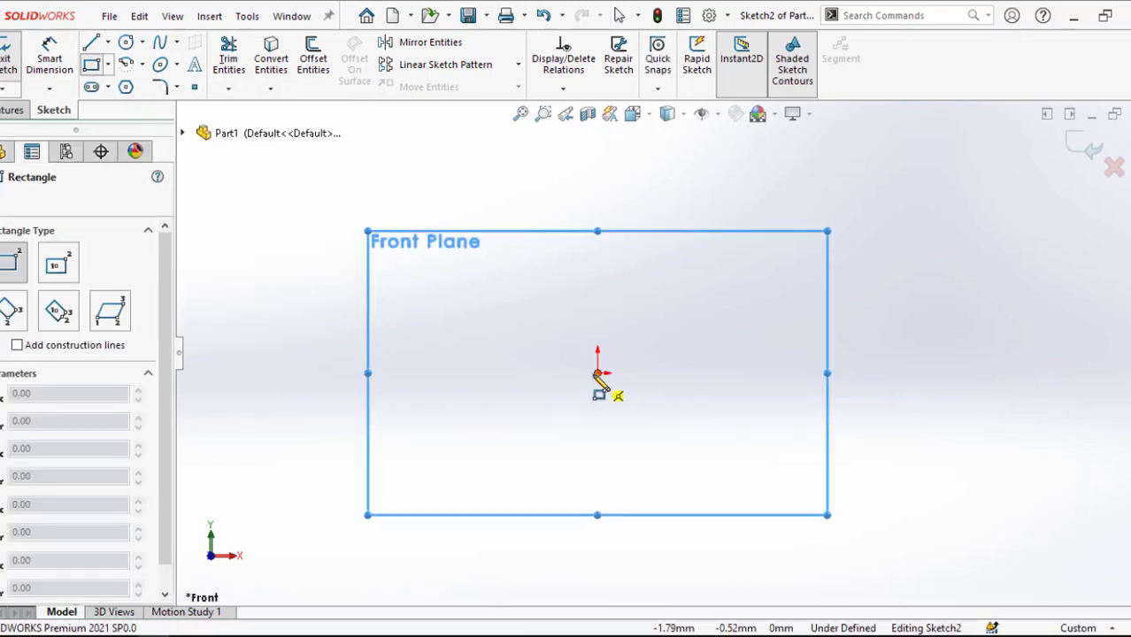
left_click(599, 372)
left_click(832, 258)
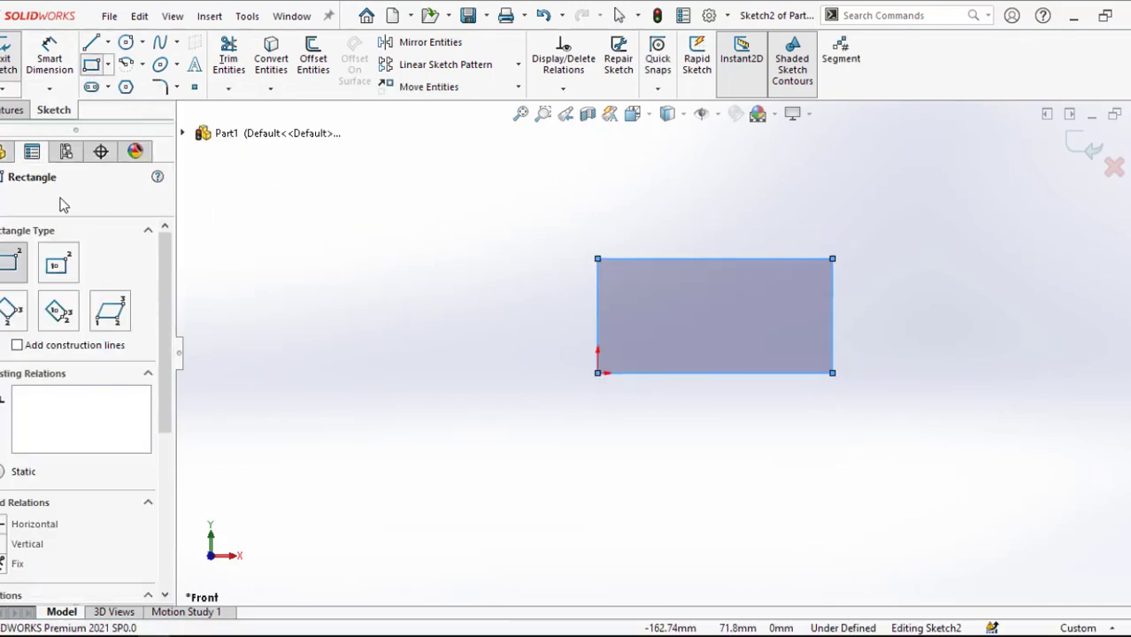
left_click(2, 202)
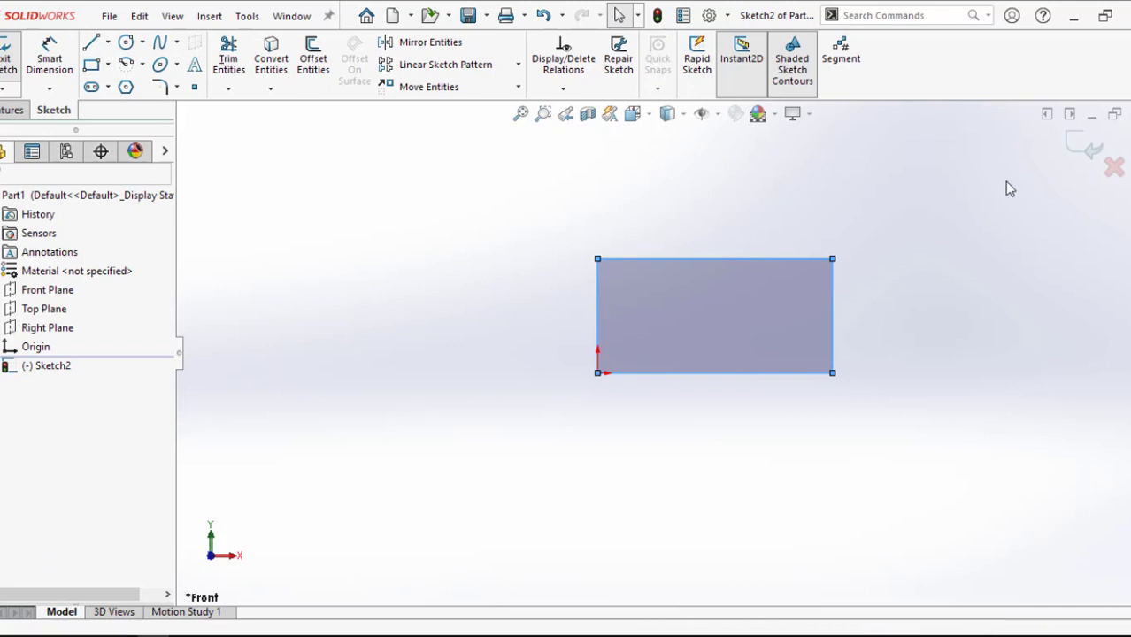
Hide and restore the Features tab in the CommandManager, then display the Features commands
right_click(55, 114)
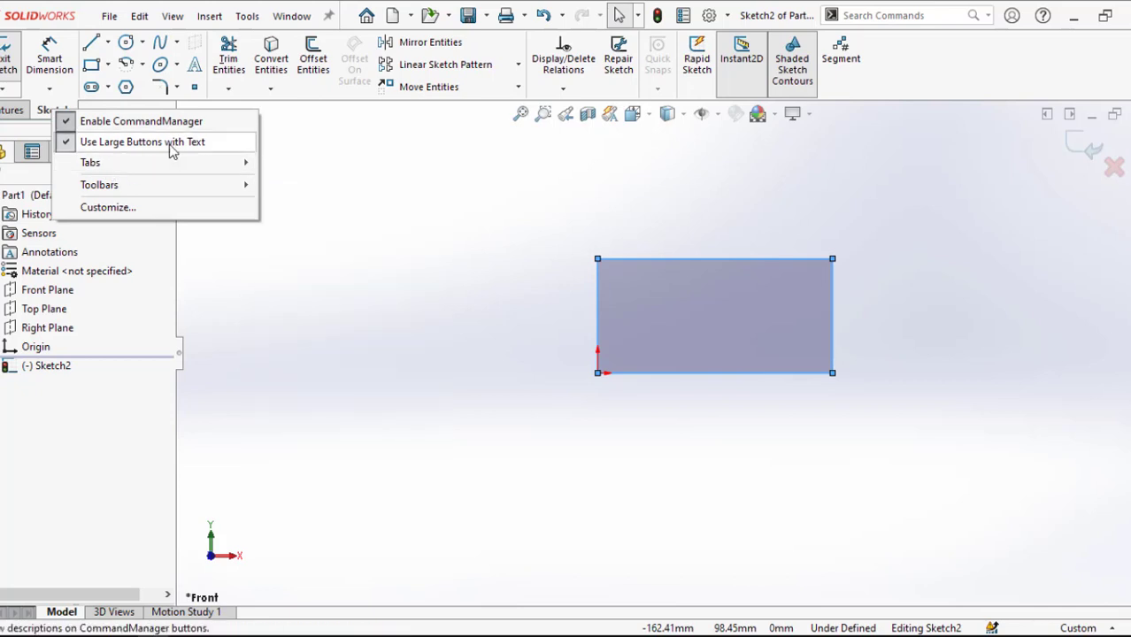
mouse_move(90, 163)
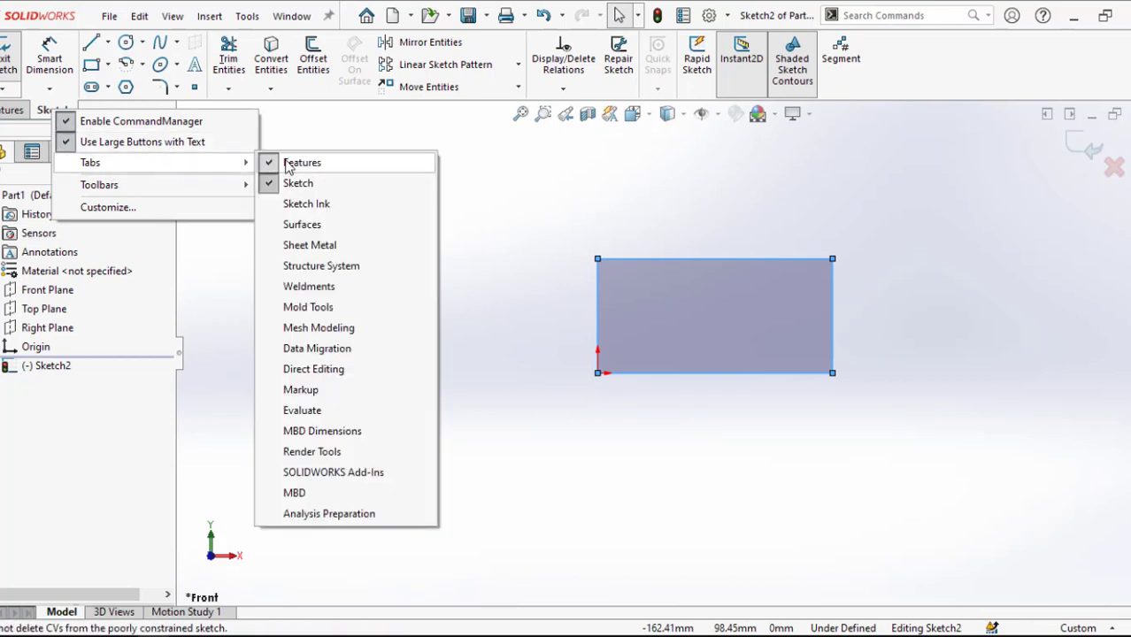
left_click(287, 169)
right_click(5, 117)
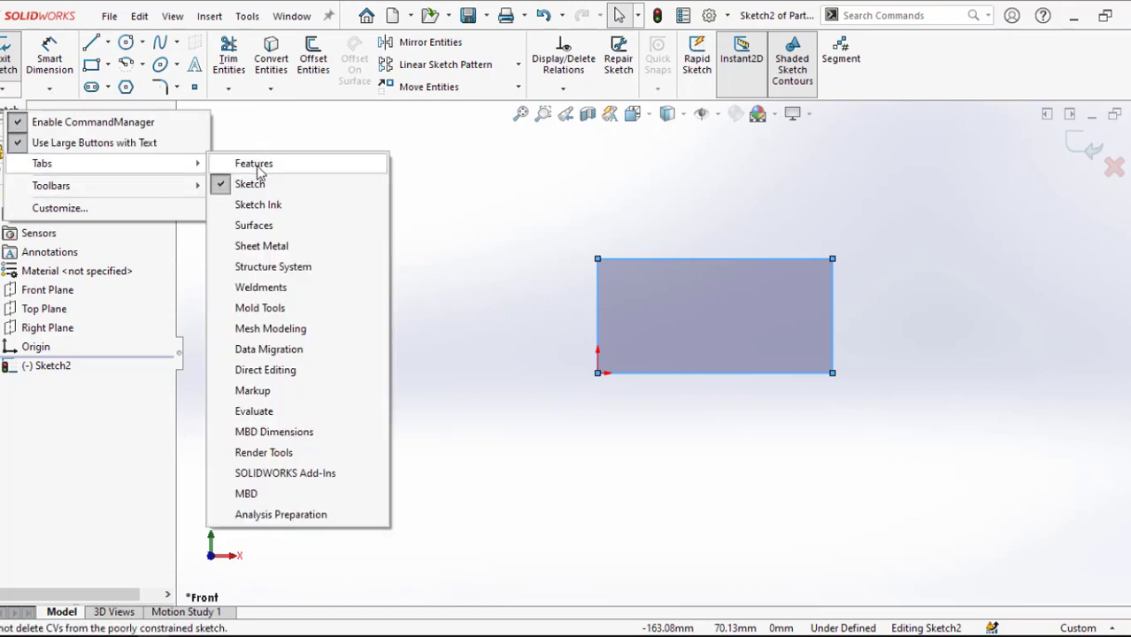
left_click(259, 168)
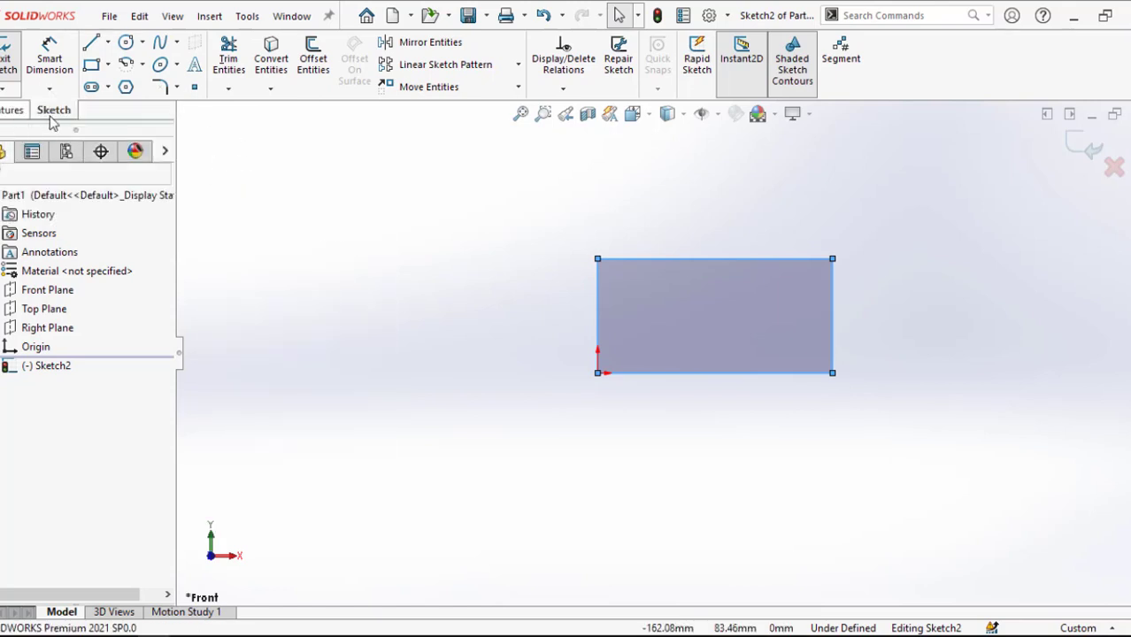
left_click(13, 111)
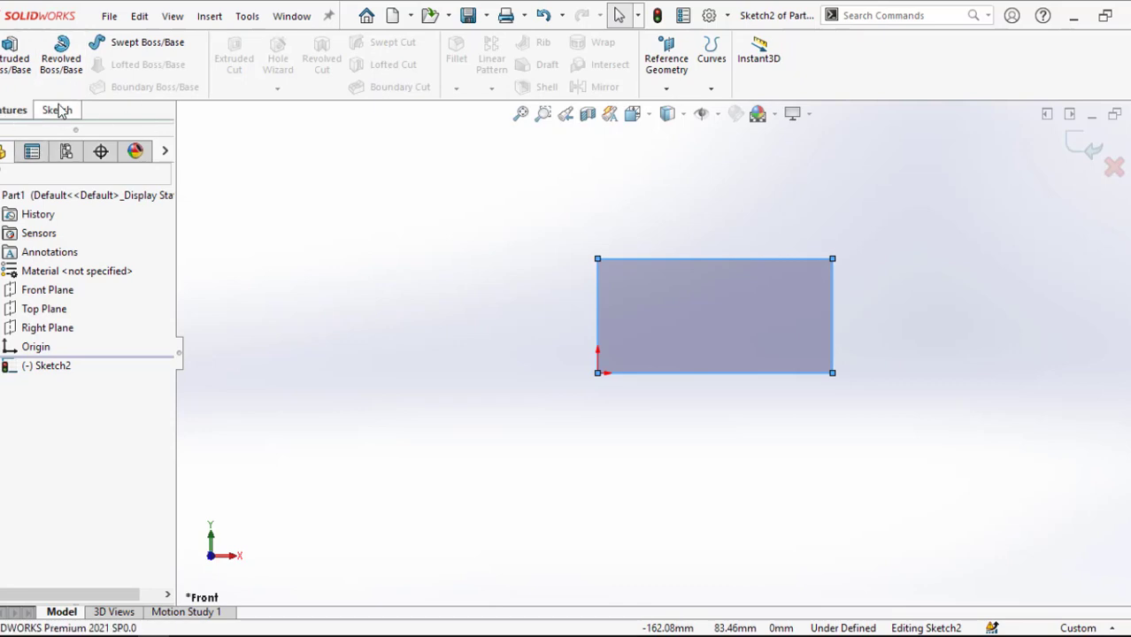
Extrude the rectangle 48 mm into a solid block as Boss-Extrude1
left_click(10, 69)
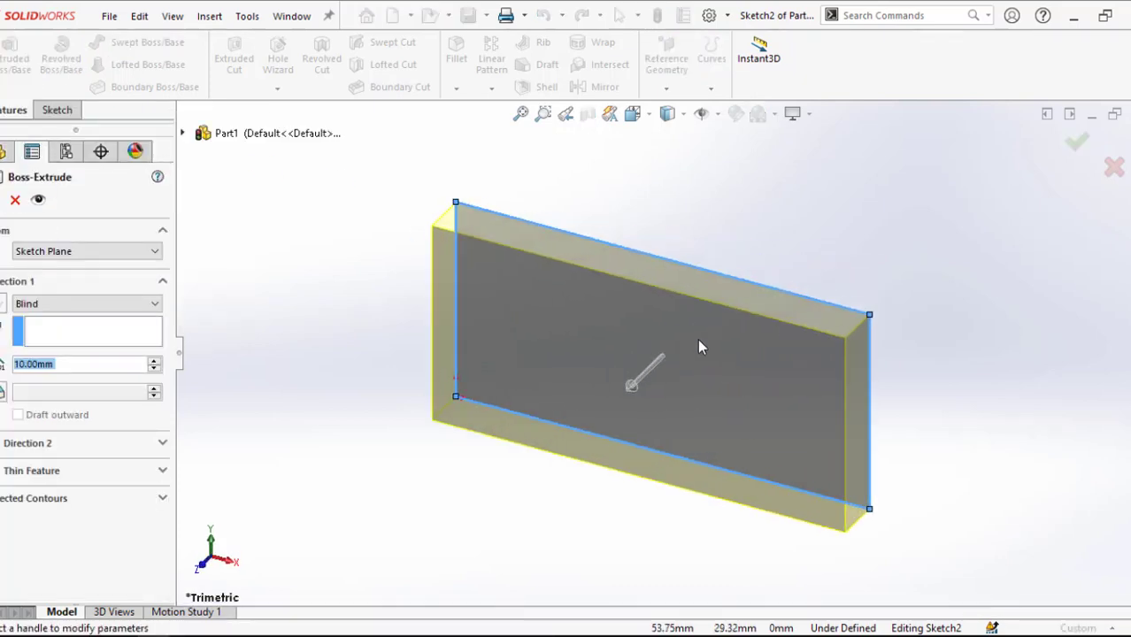
mouse_move(578, 347)
left_mouse_down()
mouse_move(499, 409)
mouse_move(575, 412)
left_mouse_up()
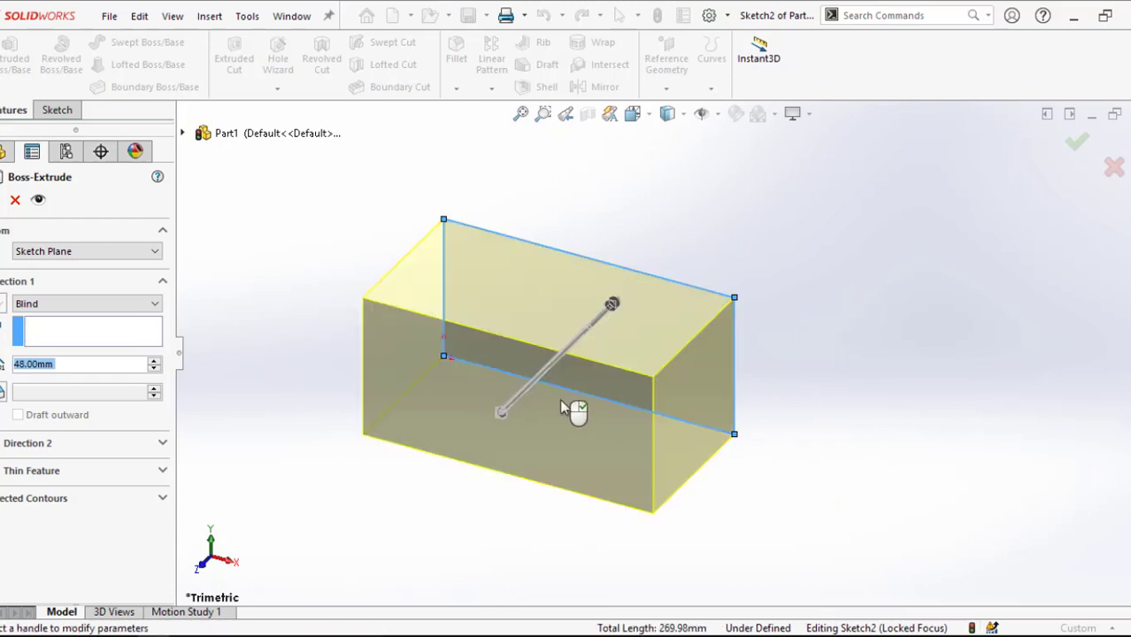
middle_click_drag(713, 412, 695, 357)
scroll(599, 457, "up", 3)
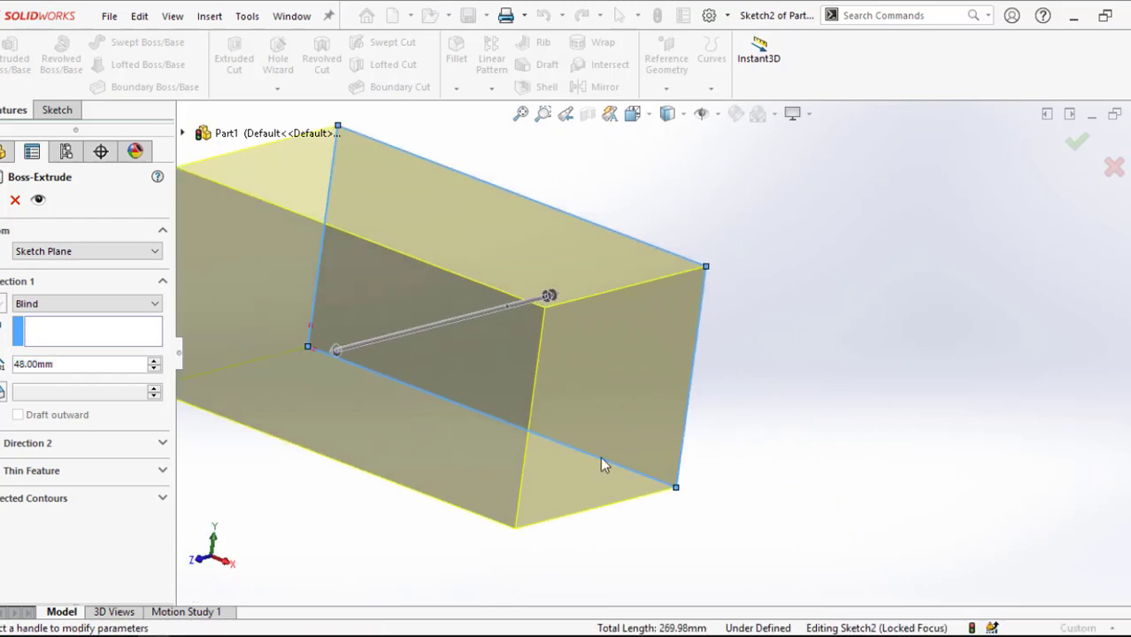
scroll(669, 350, "down", 2)
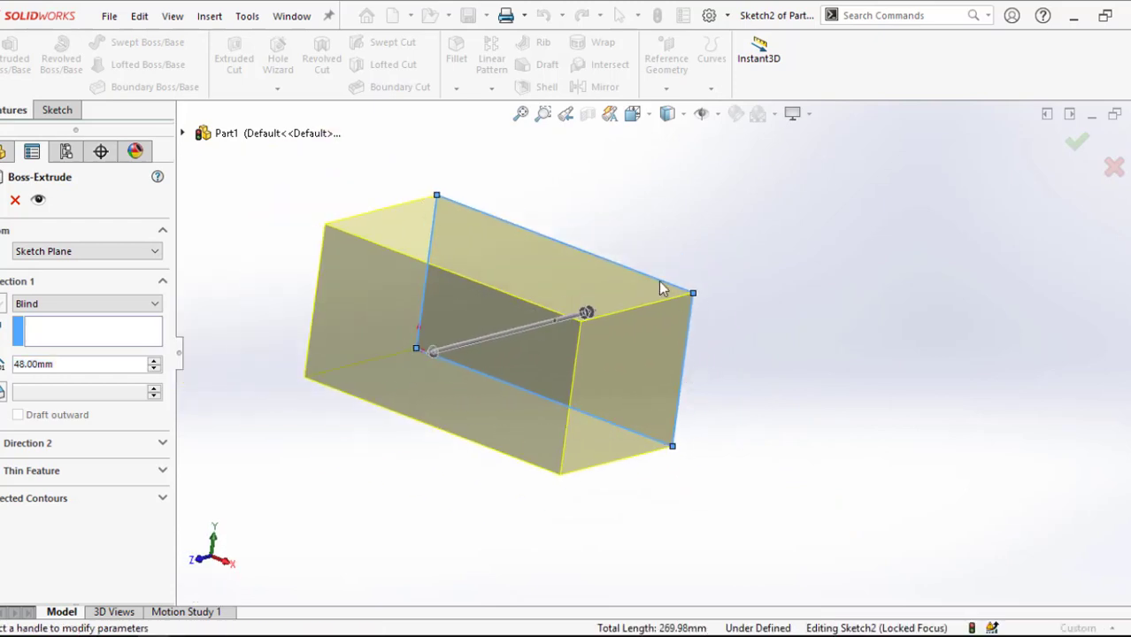
middle_click_drag(450, 356, 395, 390)
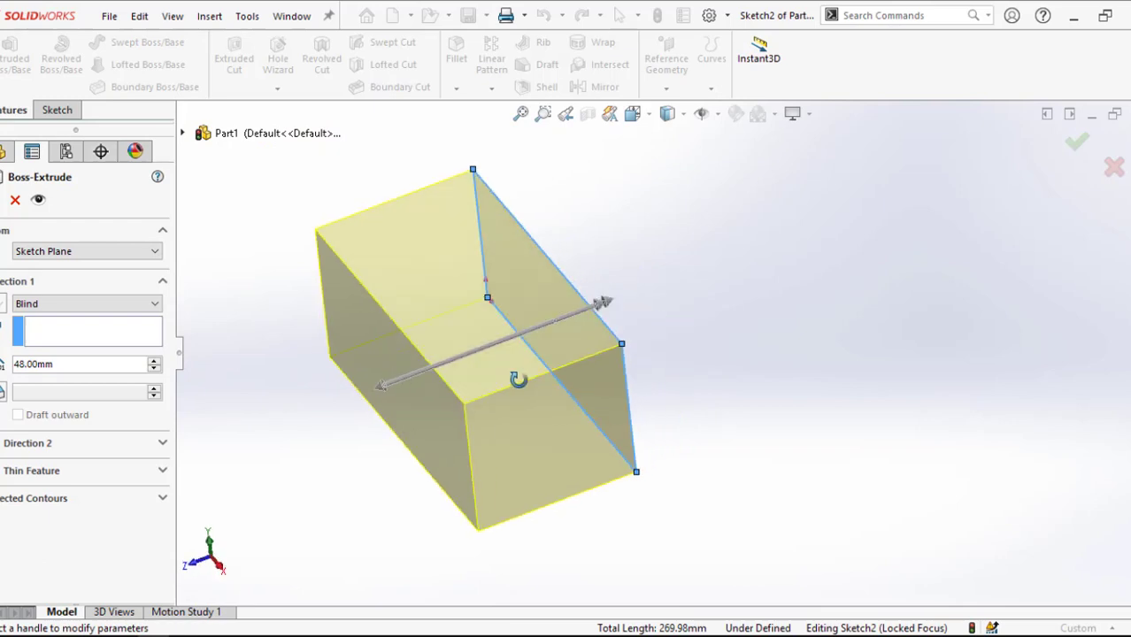
mouse_move(395, 390)
left_mouse_down()
mouse_move(443, 392)
mouse_move(326, 417)
left_mouse_up()
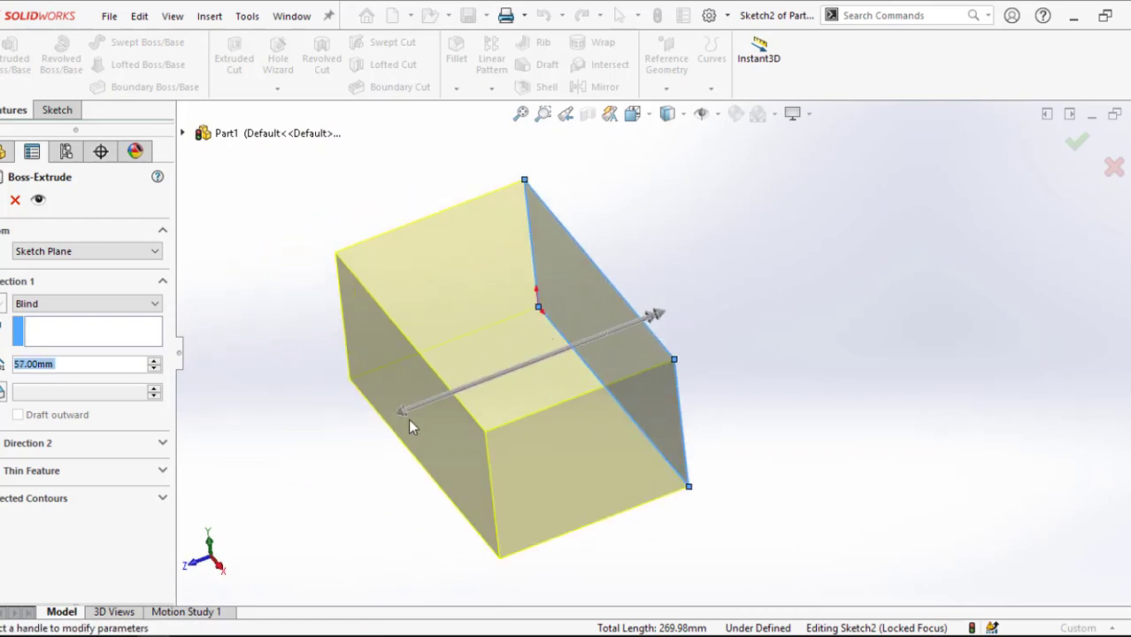
left_click_drag(408, 425, 541, 325)
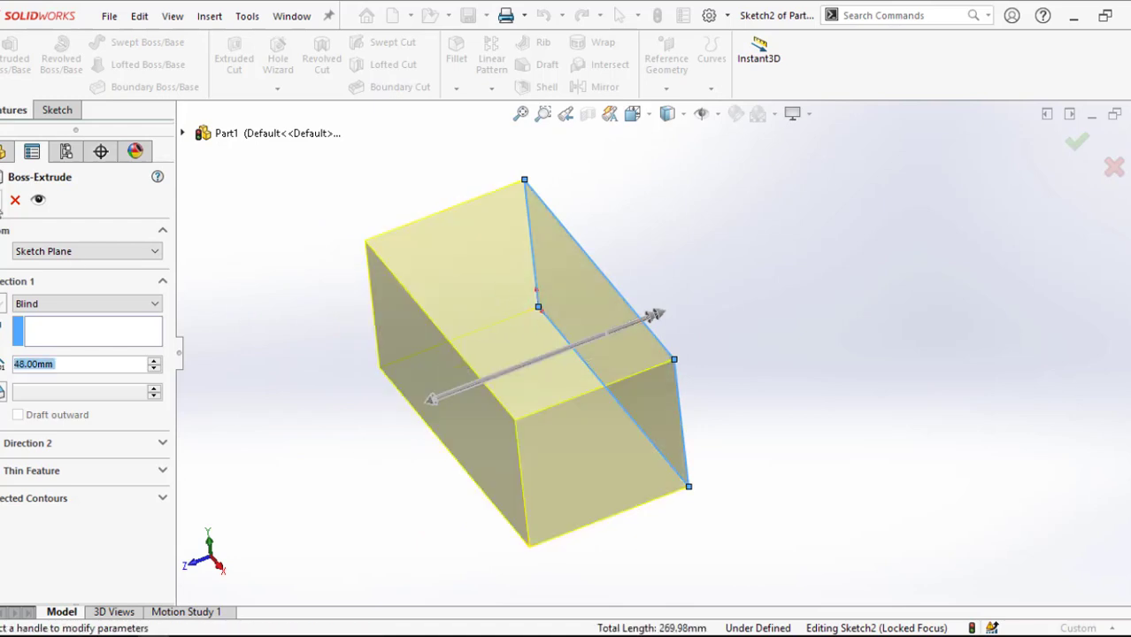
key("Return")
mouse_move(535, 429)
middle_mouse_down()
mouse_move(643, 353)
mouse_move(625, 325)
mouse_move(525, 320)
mouse_move(535, 386)
mouse_move(619, 354)
mouse_move(665, 373)
middle_mouse_up()
scroll(588, 367, "down", 2)
scroll(587, 367, "up", 2)
scroll(665, 374, "down", 3)
Start a new sketch on the block's top face and view it Normal To
right_click(504, 244)
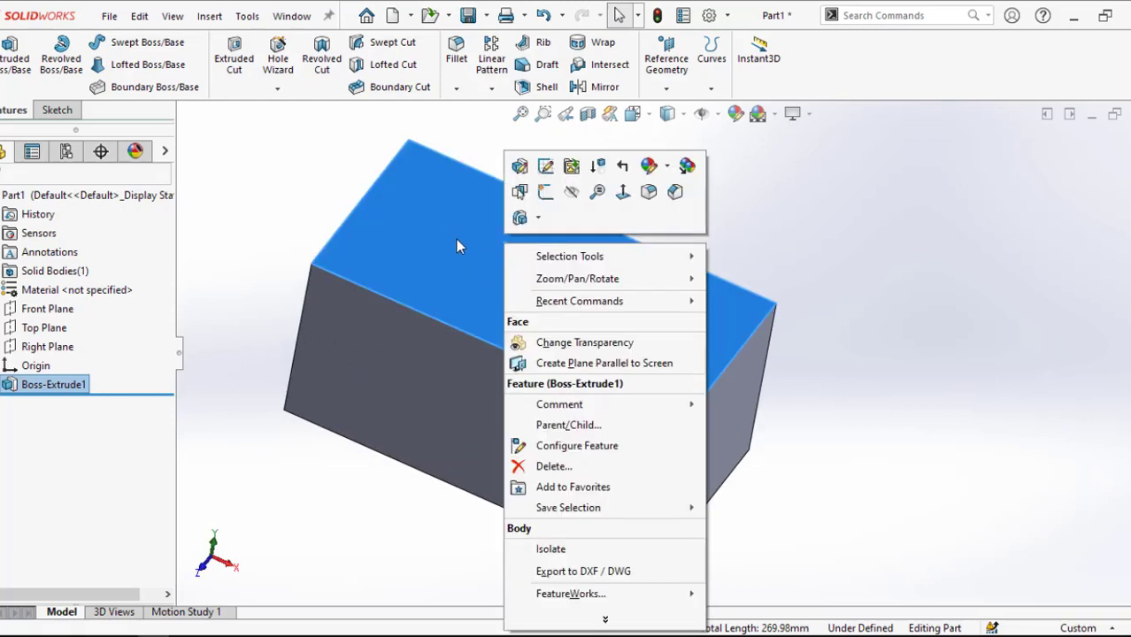
left_click(545, 192)
scroll(630, 290, "up", 2)
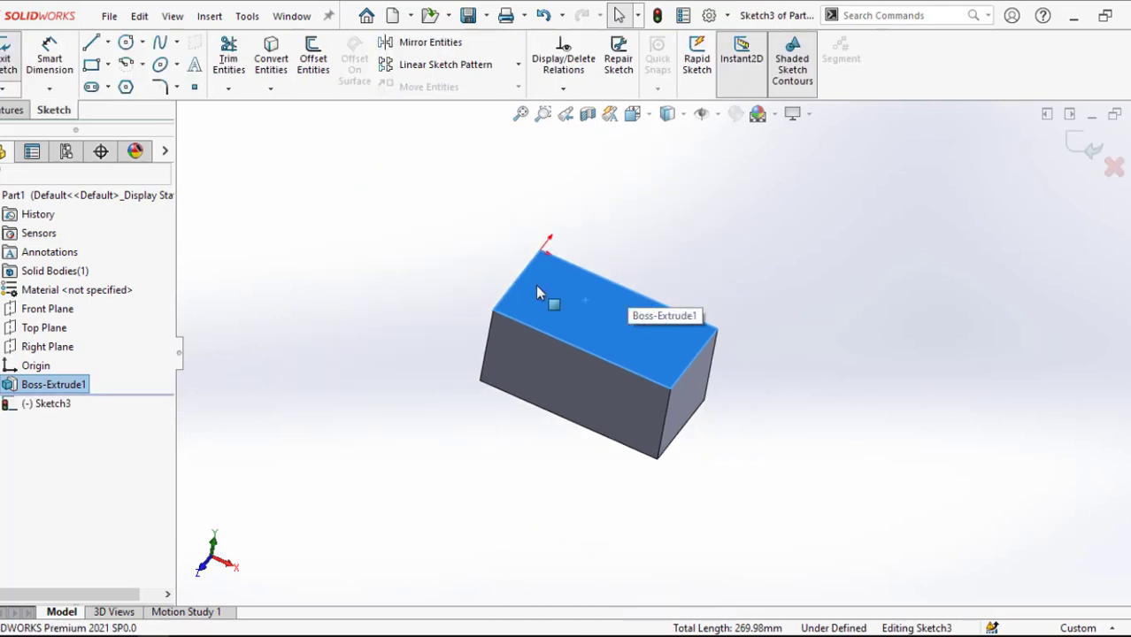
middle_click_drag(543, 290, 575, 372)
key("ctrl+8")
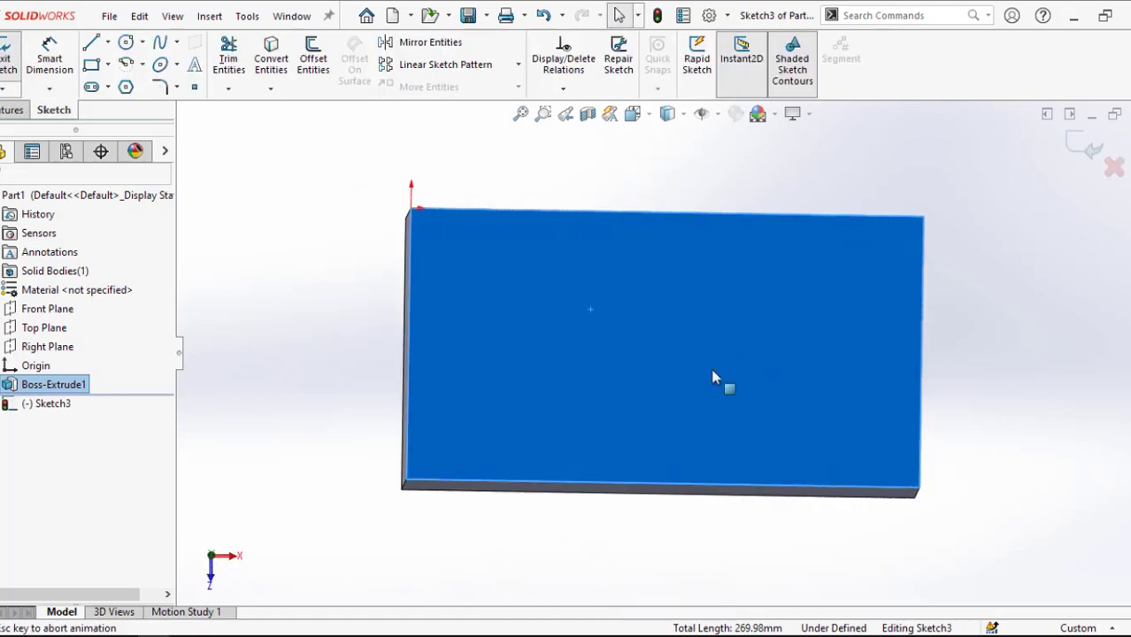
scroll(735, 367, "up", 3)
scroll(779, 368, "down", 1)
scroll(721, 354, "up", 1)
scroll(723, 357, "down", 2)
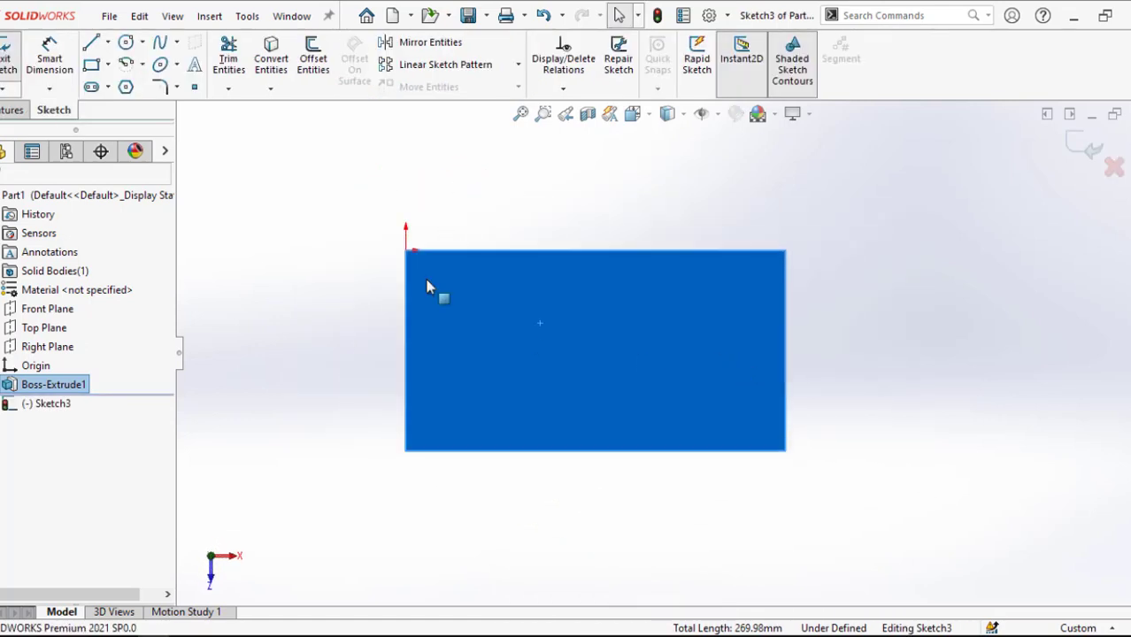
Draw a circle of about 12.19 mm radius near the top face's middle and exit Sketch3
left_click(125, 42)
left_click(560, 355)
left_click(597, 317)
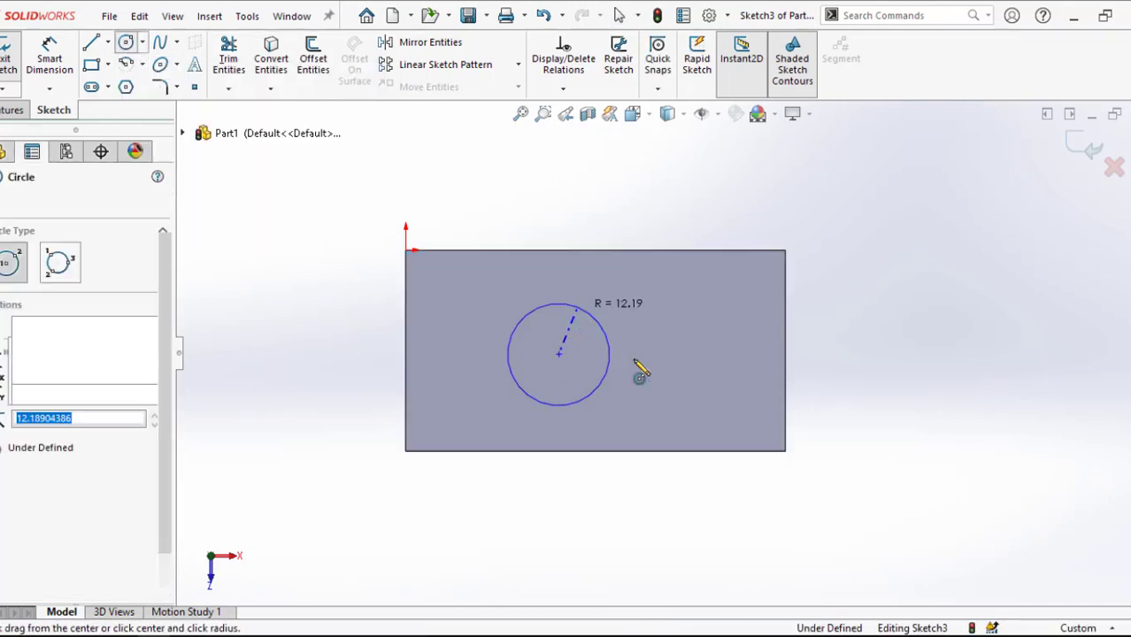
mouse_move(672, 513)
middle_mouse_down()
mouse_move(603, 324)
mouse_move(628, 319)
middle_mouse_up()
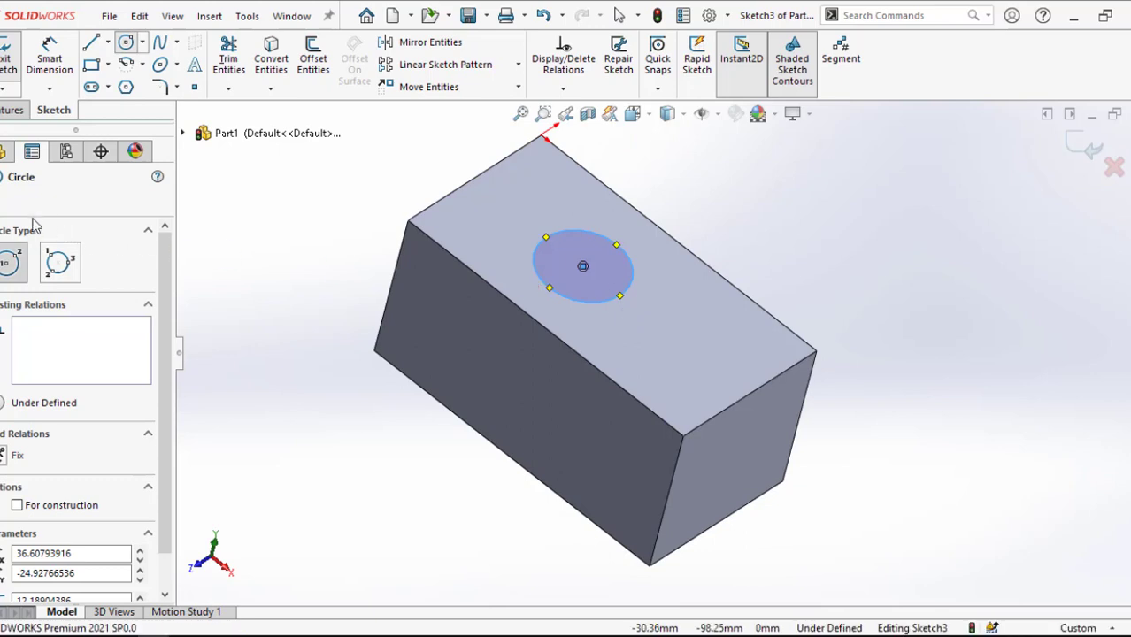
left_click(2, 203)
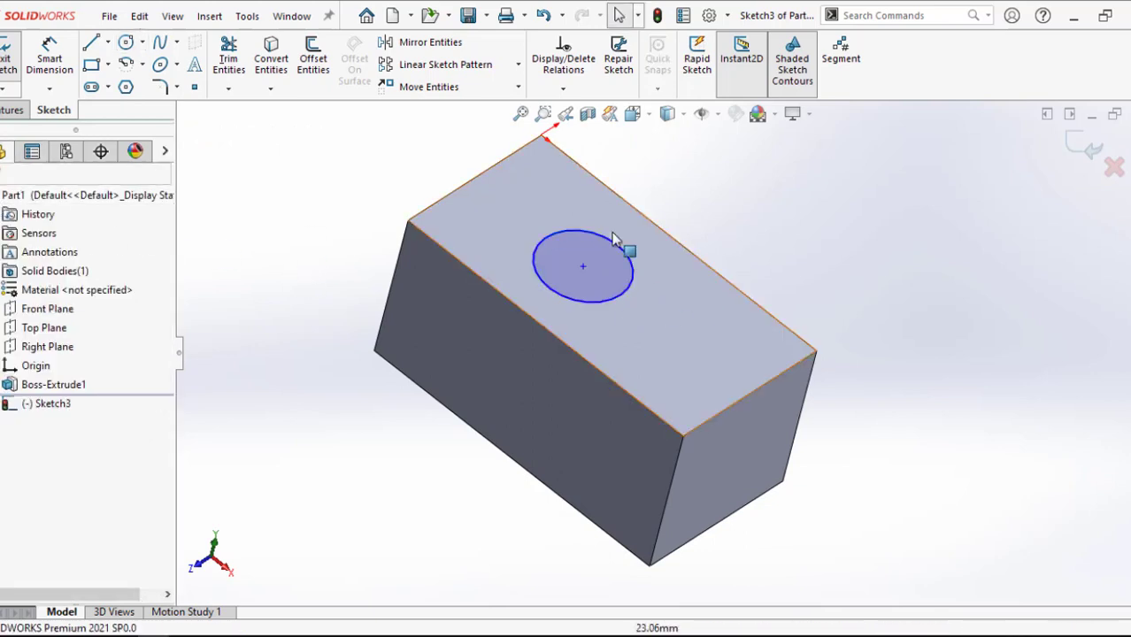
mouse_move(586, 319)
middle_mouse_down()
mouse_move(465, 289)
mouse_move(587, 336)
middle_mouse_up()
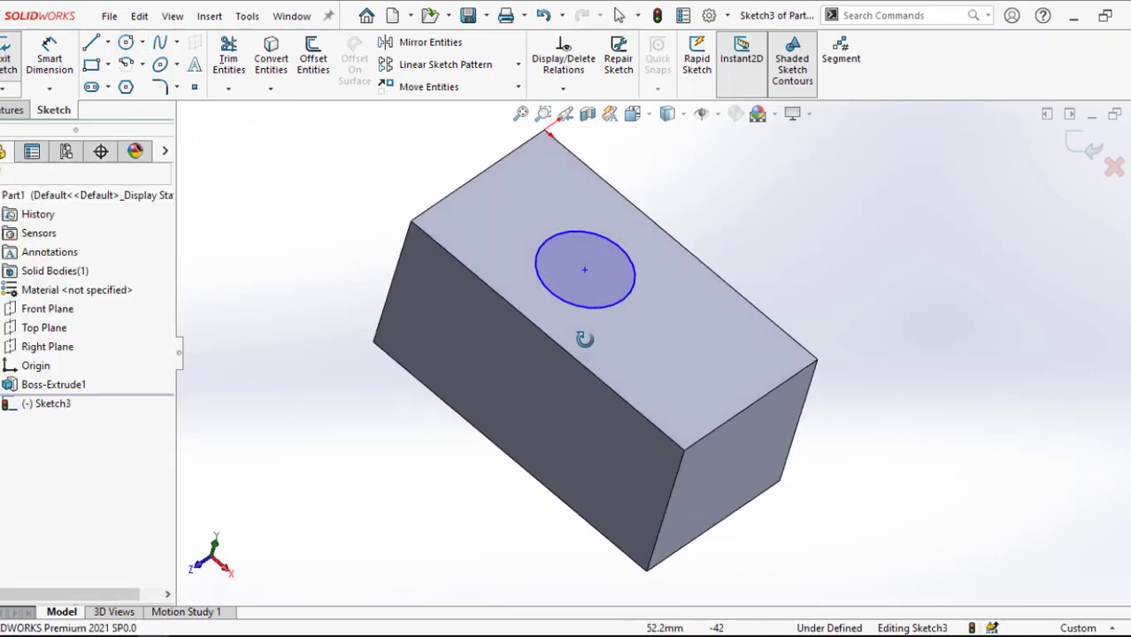
scroll(311, 228, "down", 3)
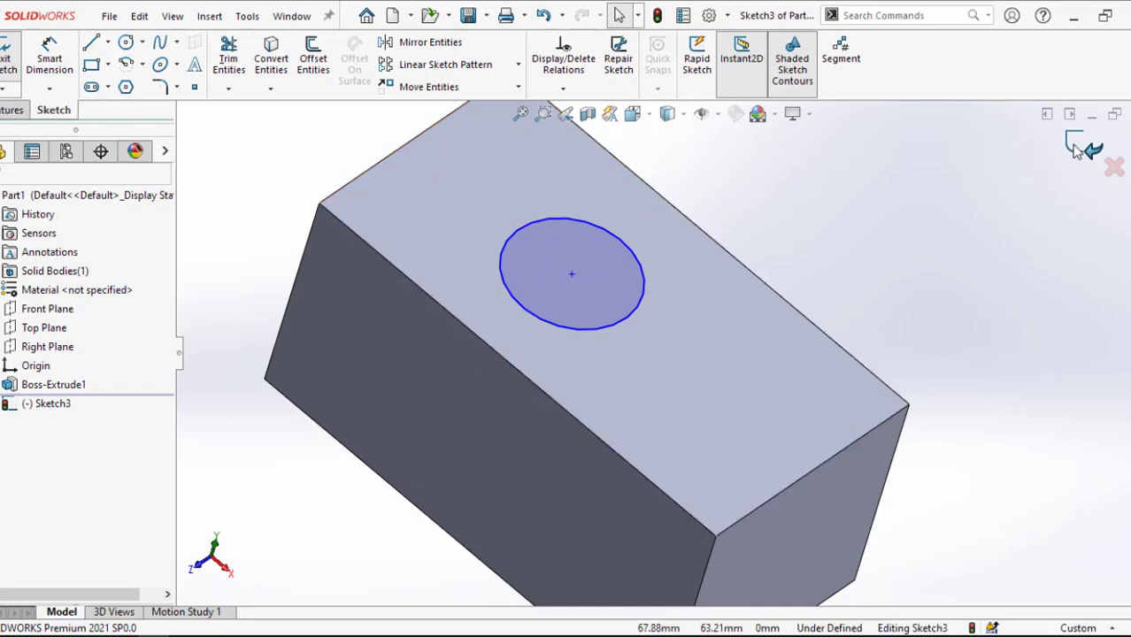
left_click(1084, 143)
Clear the Sketch3 selection and bring up the Sketch commands
scroll(743, 285, "up", 3)
left_click(940, 233)
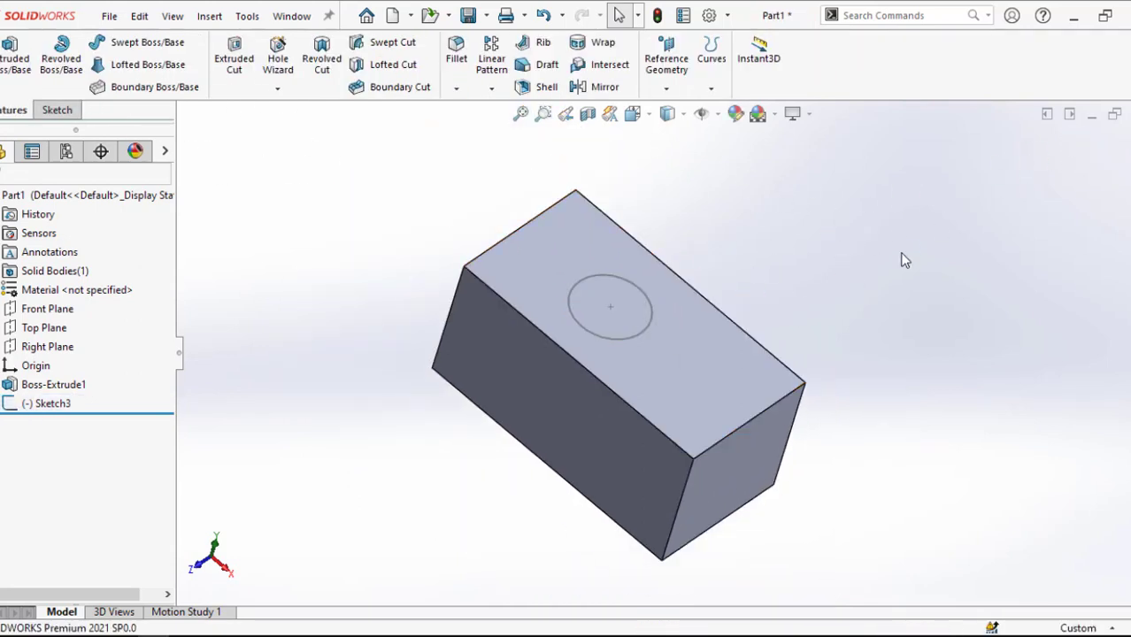
scroll(720, 364, "down", 2)
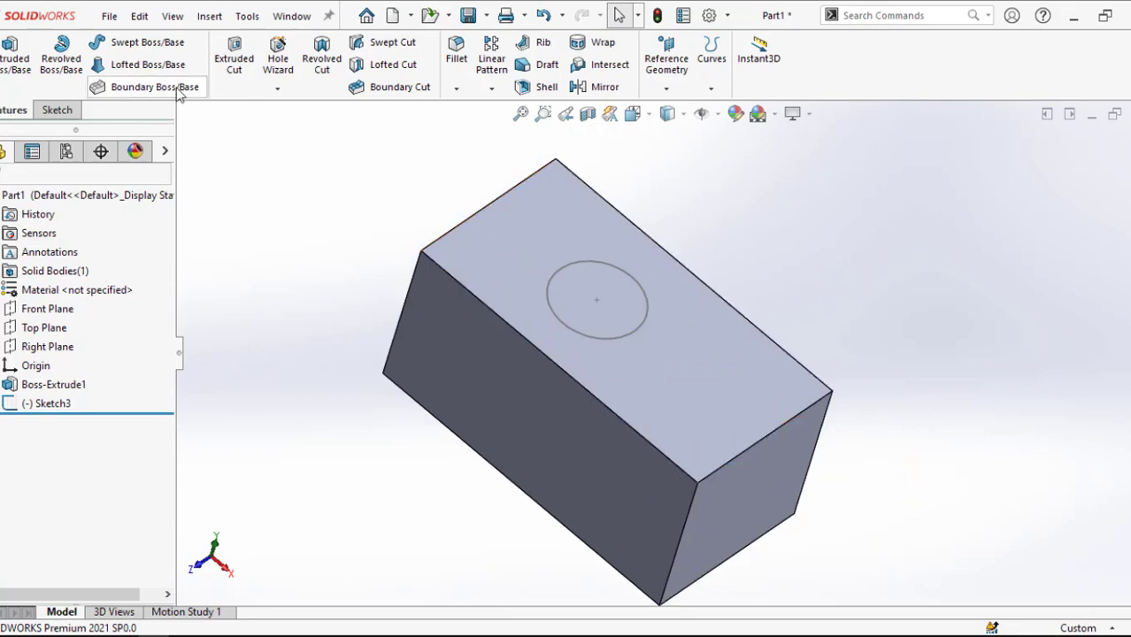
left_click(57, 109)
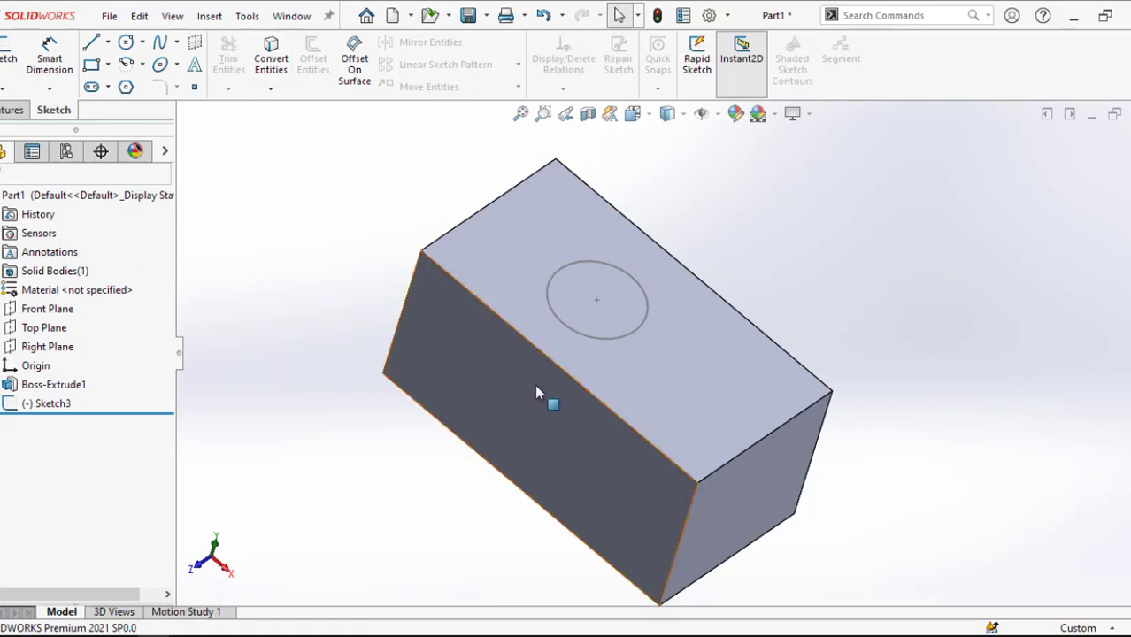
Orbit the block to inspect the top-face circle, select it, and open the front face's options
middle_click_drag(536, 393, 618, 320)
scroll(658, 354, "up", 4)
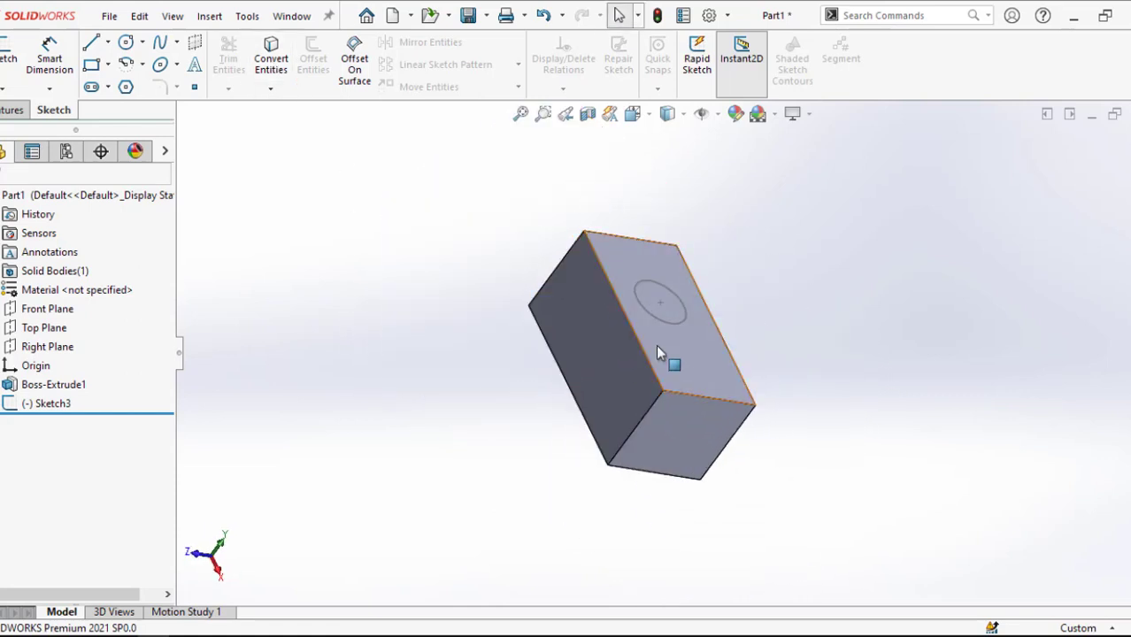
scroll(657, 353, "down", 3)
middle_click_drag(657, 372, 649, 263)
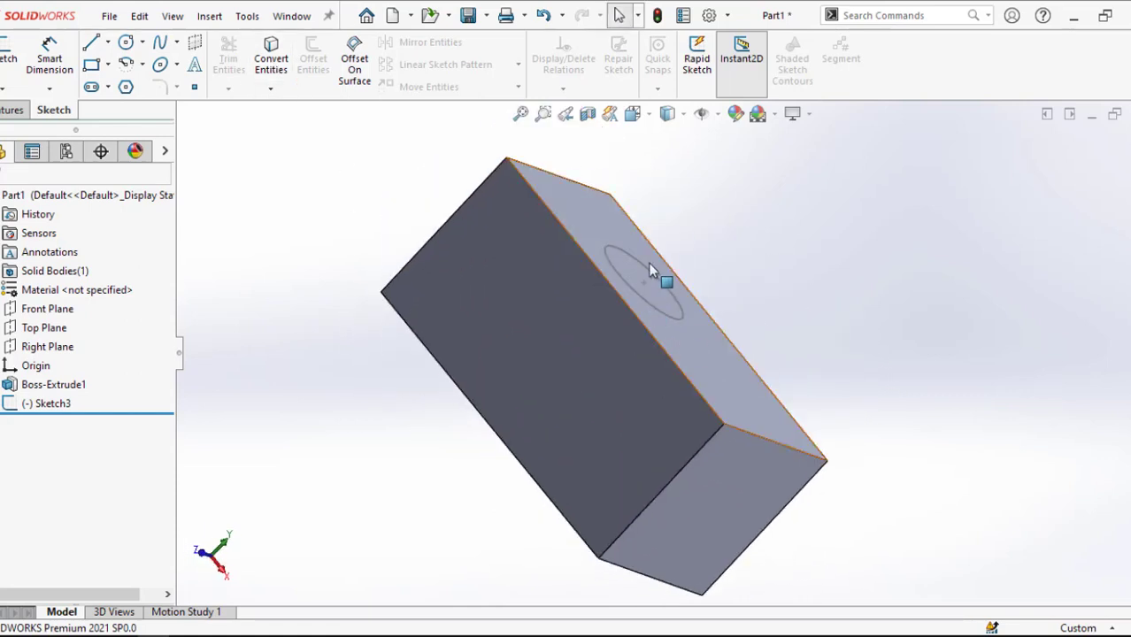
middle_click_drag(607, 404, 514, 378)
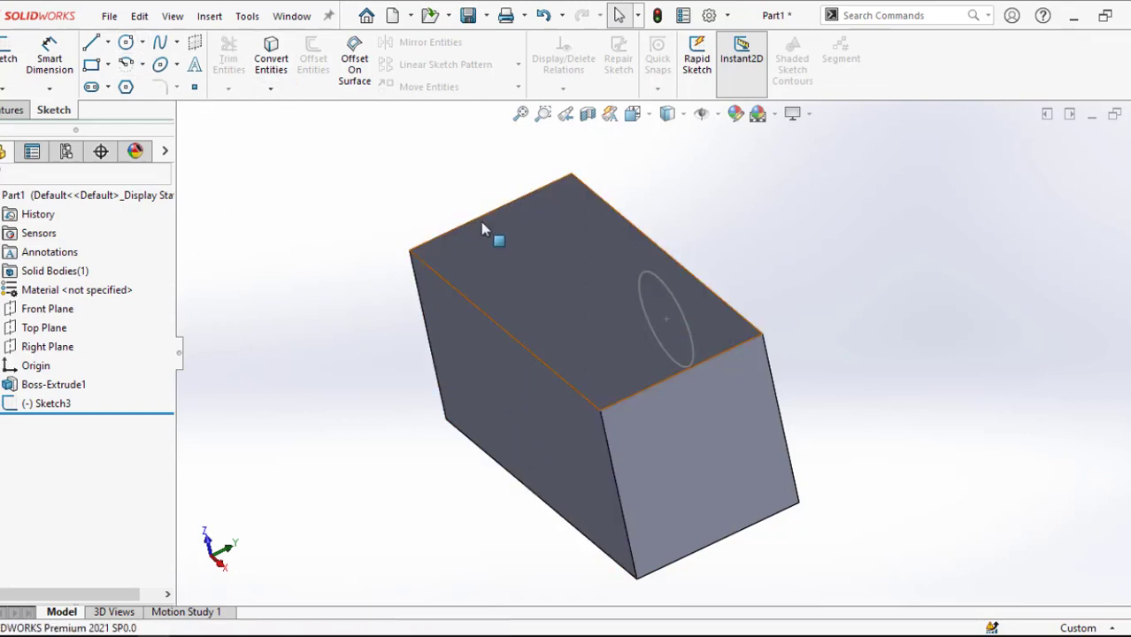
mouse_move(620, 399)
middle_mouse_down()
mouse_move(632, 411)
mouse_move(630, 327)
mouse_move(695, 335)
middle_mouse_up()
left_click(644, 331)
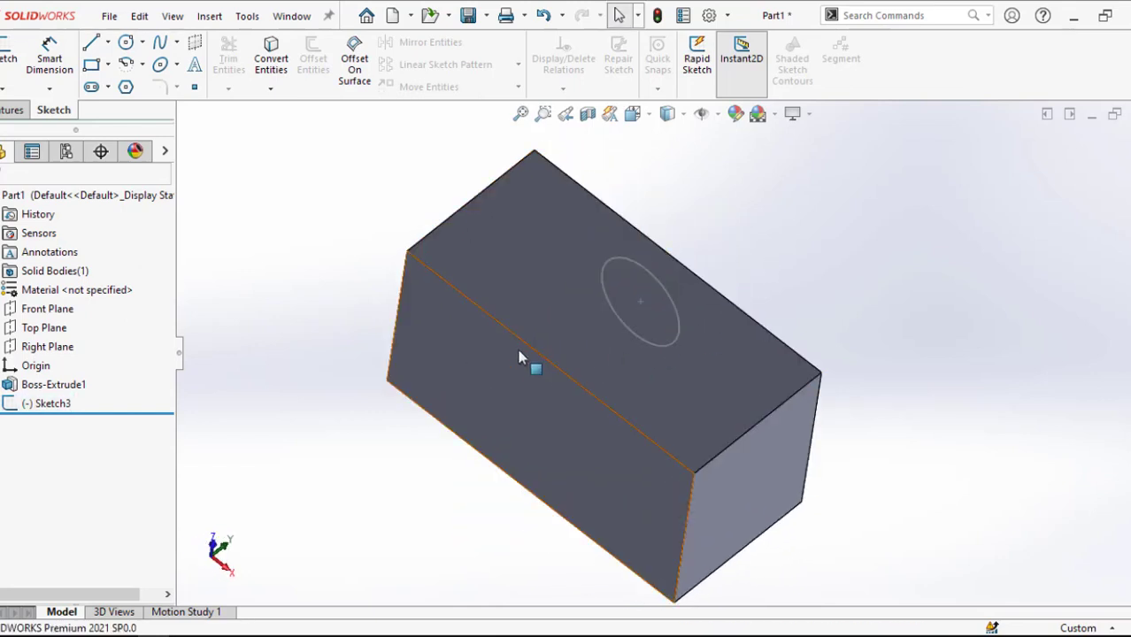
right_click(478, 349)
Begin Sketch4 on the block's front face, with the circle's top face turned to the right
left_click(505, 224)
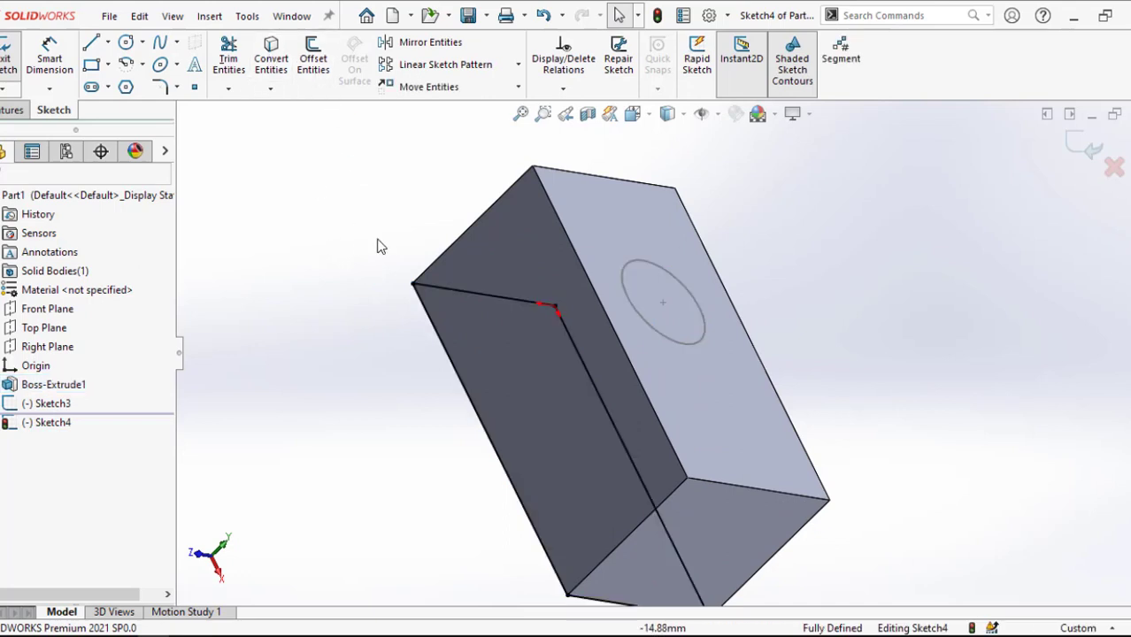
mouse_move(545, 444)
middle_mouse_down()
mouse_move(636, 302)
mouse_move(635, 312)
middle_mouse_up()
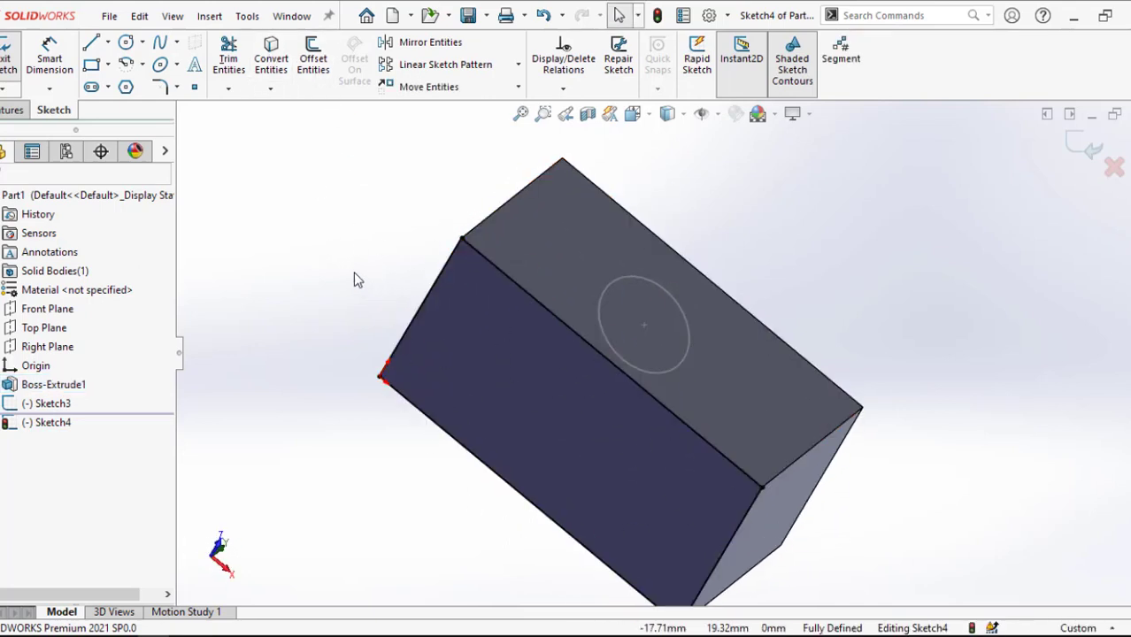
left_click(485, 387)
middle_click_drag(620, 299, 292, 293)
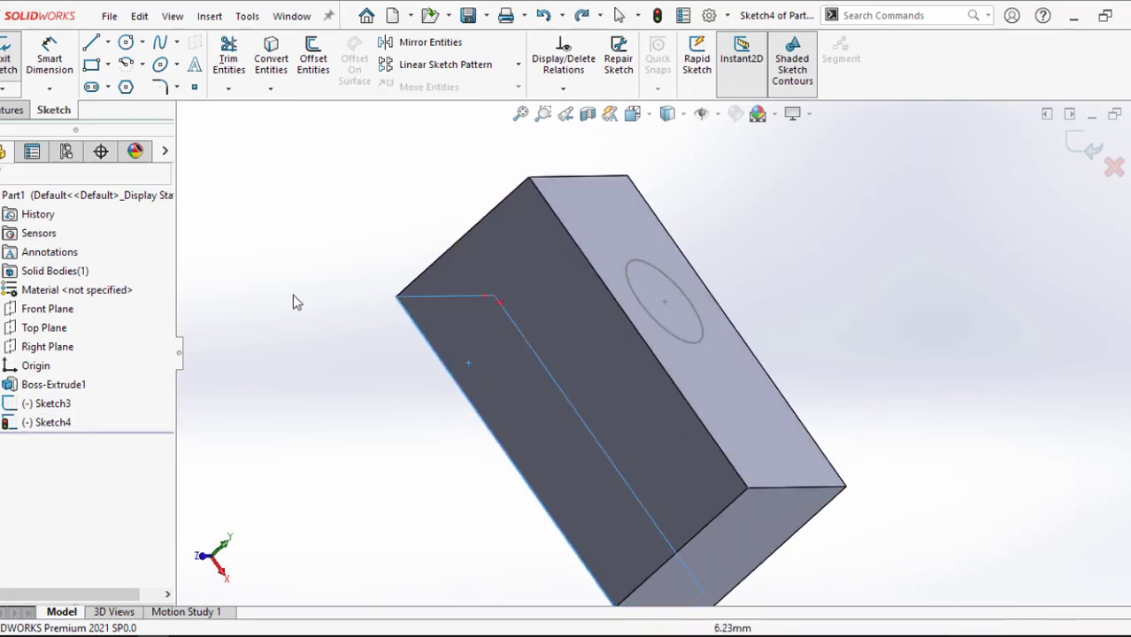
Convert the top-face circle into Sketch4 as a fully defined 24.38 mm diameter circle
left_click(657, 267)
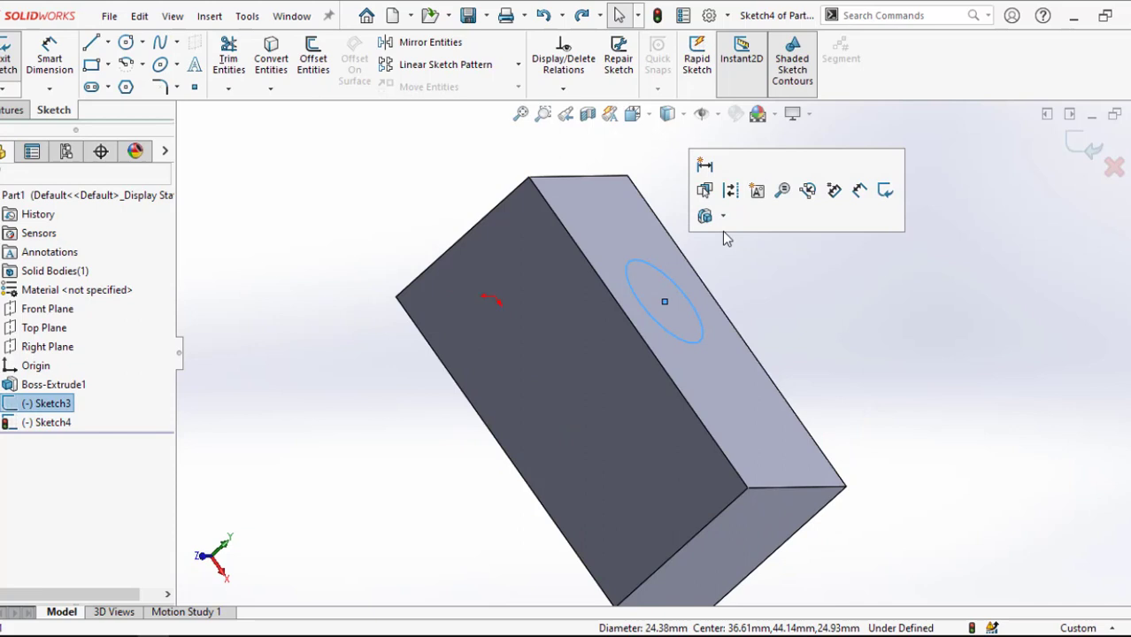
left_click(271, 57)
middle_click_drag(545, 428, 622, 353)
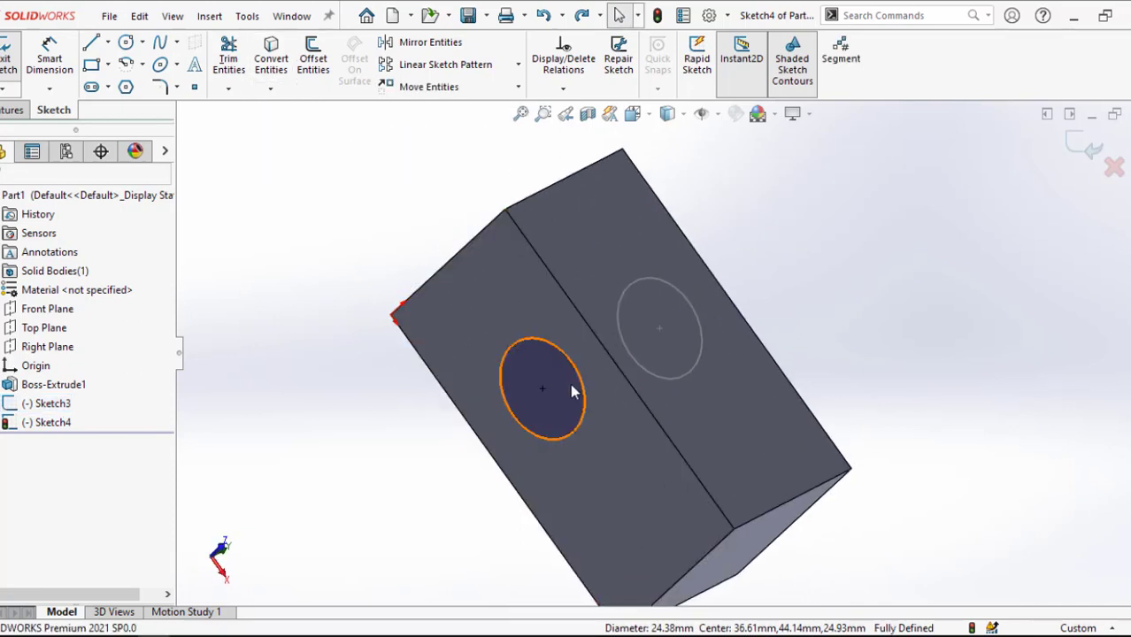
middle_click_drag(606, 399, 632, 360)
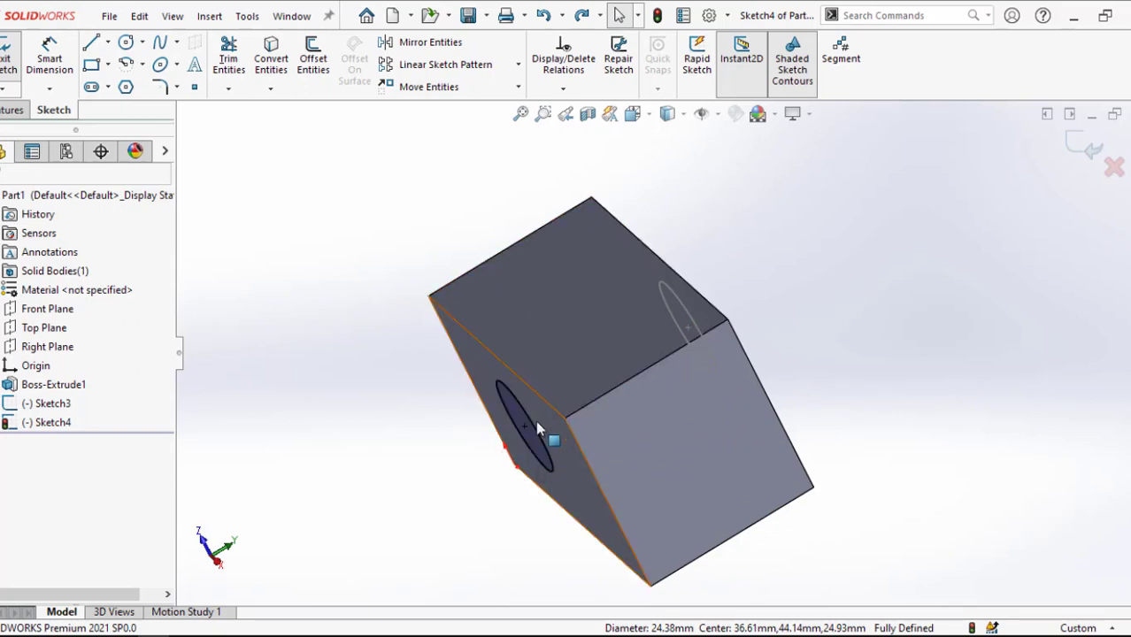
mouse_move(523, 406)
middle_mouse_down()
mouse_move(588, 492)
mouse_move(779, 292)
mouse_move(591, 314)
mouse_move(585, 350)
mouse_move(729, 451)
mouse_move(838, 394)
middle_mouse_up()
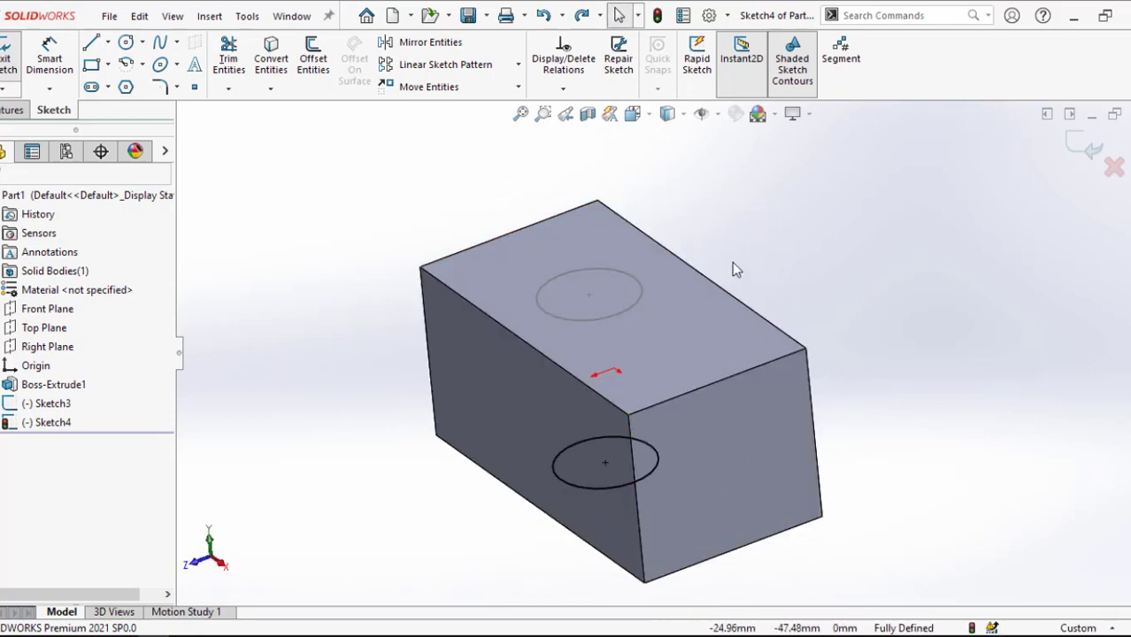
Orbit the block to inspect Sketch4's projected circle on the side face from several angles
middle_click_drag(726, 339, 737, 473)
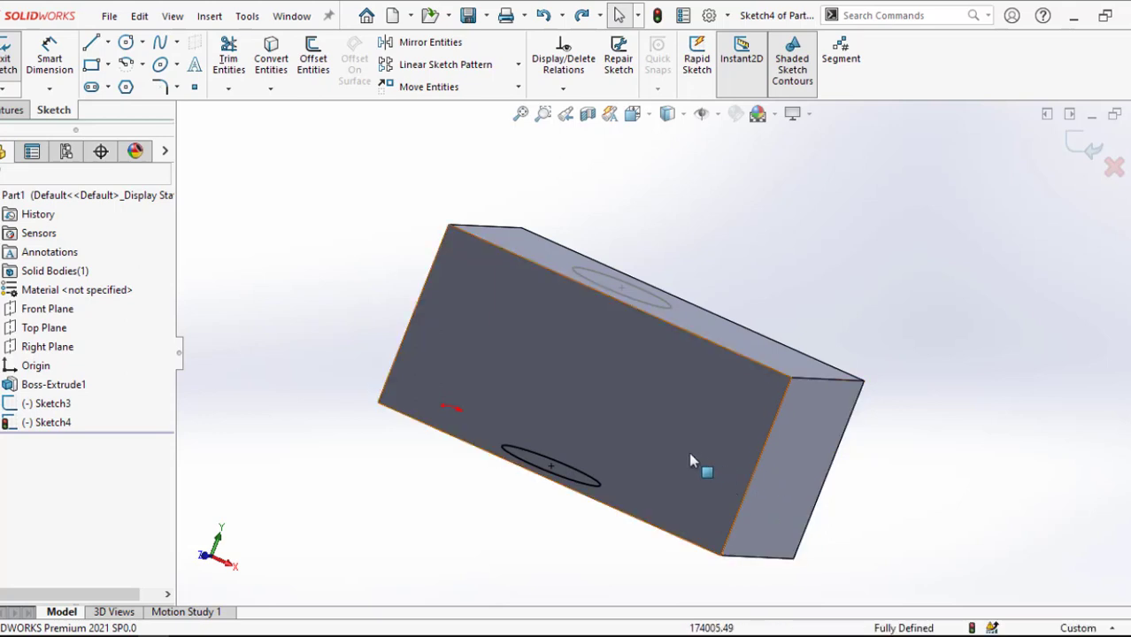
mouse_move(649, 437)
middle_mouse_down()
mouse_move(695, 384)
mouse_move(624, 394)
mouse_move(668, 283)
mouse_move(674, 399)
mouse_move(669, 228)
mouse_move(683, 317)
mouse_move(533, 331)
mouse_move(661, 386)
mouse_move(648, 422)
mouse_move(751, 349)
middle_mouse_up()
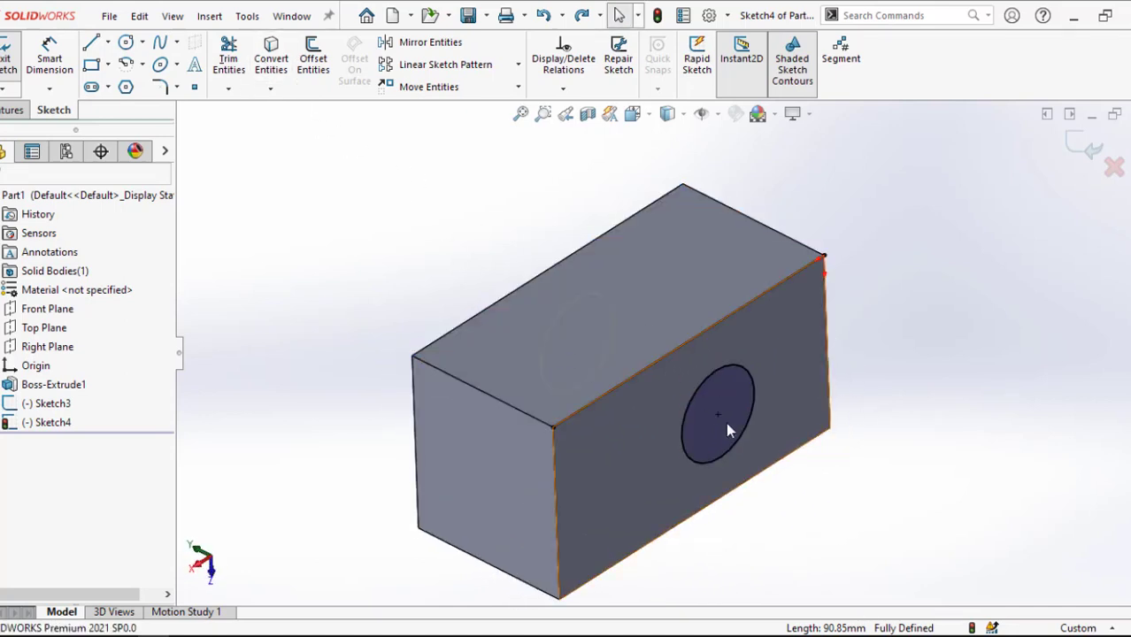
mouse_move(725, 422)
middle_mouse_down()
mouse_move(643, 450)
mouse_move(536, 295)
middle_mouse_up()
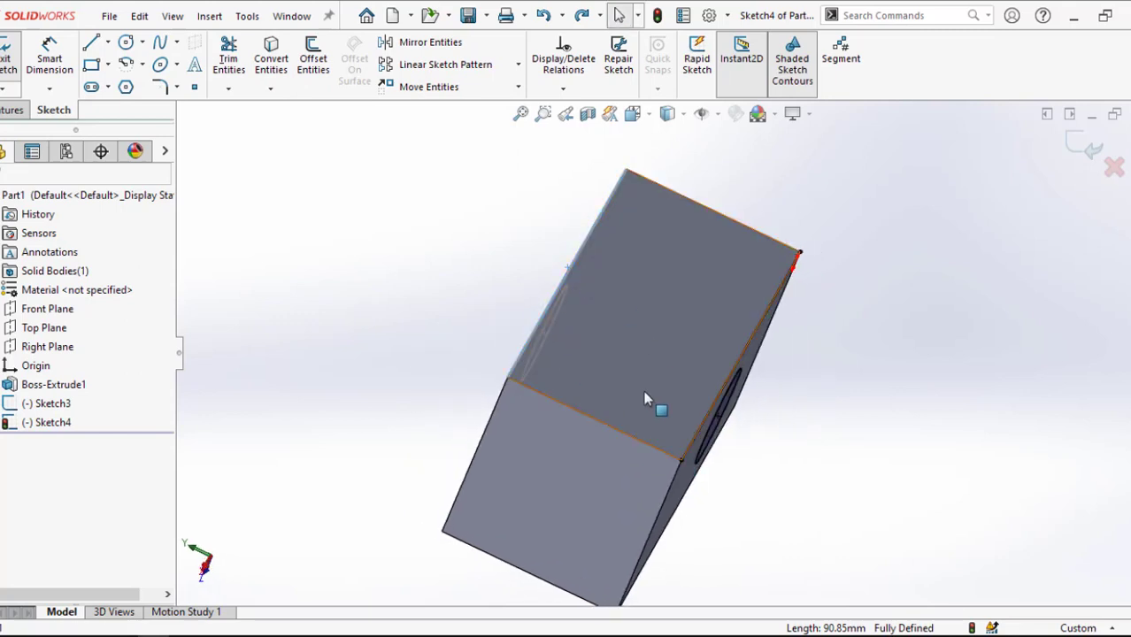
middle_click_drag(644, 390, 674, 349)
middle_click_drag(590, 232, 568, 254)
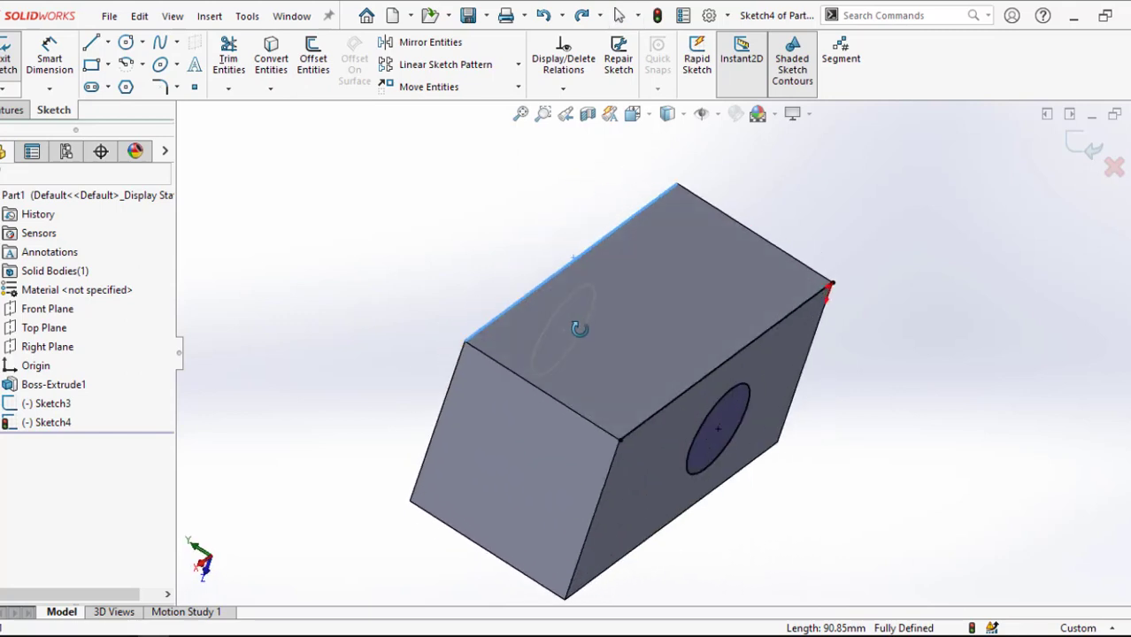
mouse_move(679, 400)
middle_mouse_down()
mouse_move(467, 396)
mouse_move(687, 452)
mouse_move(659, 406)
mouse_move(745, 497)
mouse_move(962, 541)
mouse_move(848, 431)
middle_mouse_up()
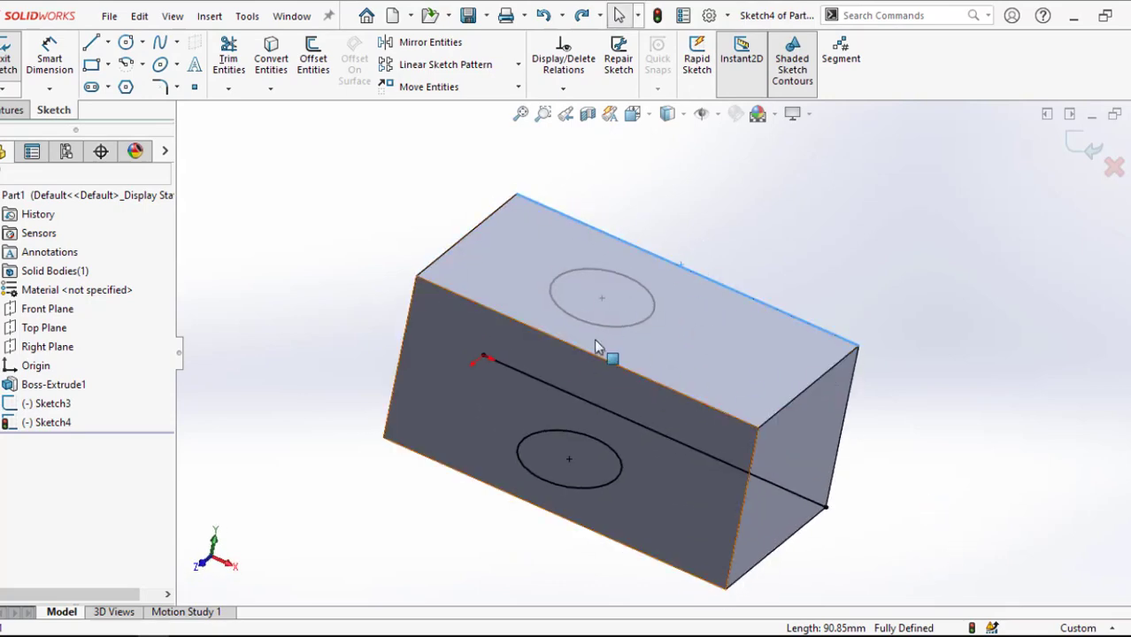
Exit Sketch4 with Discard Changes, leaving only Sketch3's top-face circle on the block
mouse_move(802, 218)
middle_mouse_down()
mouse_move(689, 242)
mouse_move(631, 384)
mouse_move(843, 430)
middle_mouse_up()
middle_click_drag(679, 379, 608, 327)
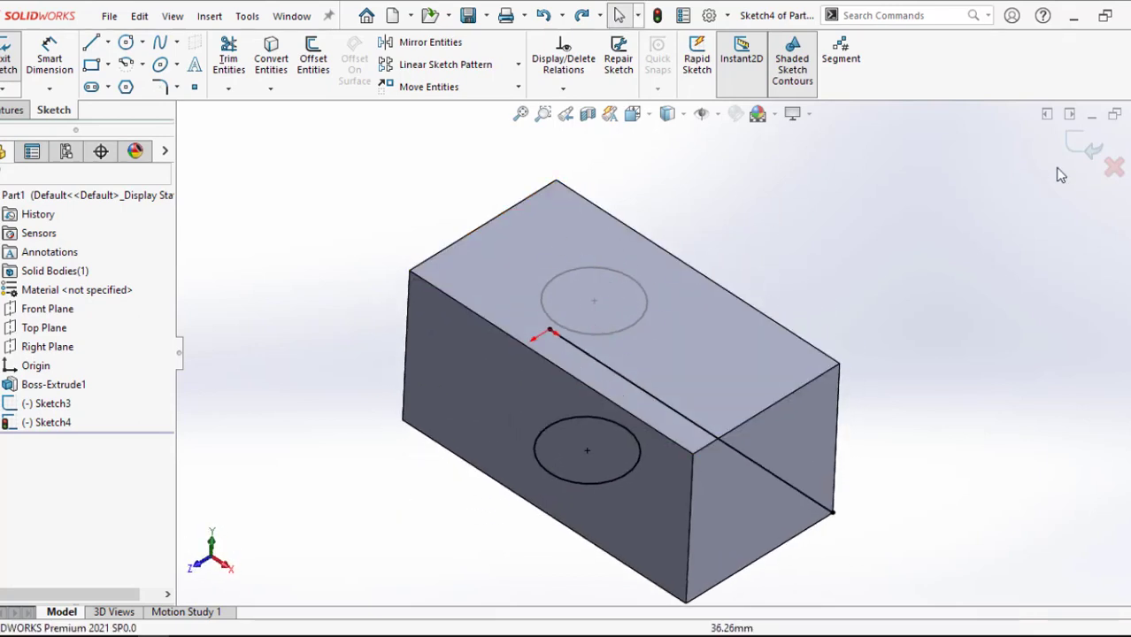
left_click(1114, 167)
left_click(625, 334)
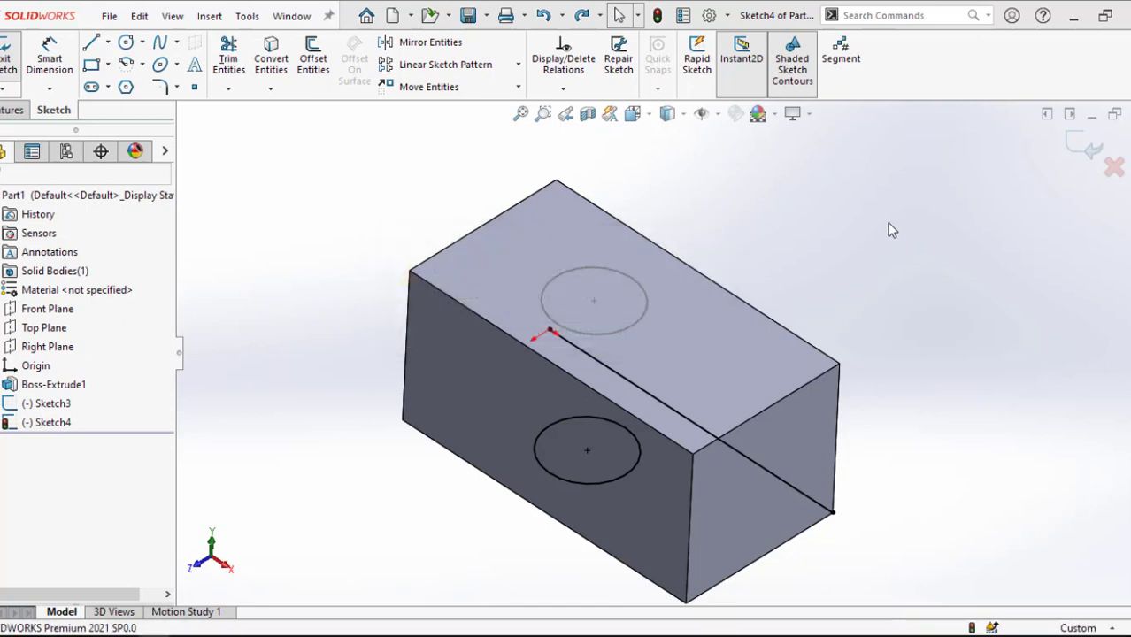